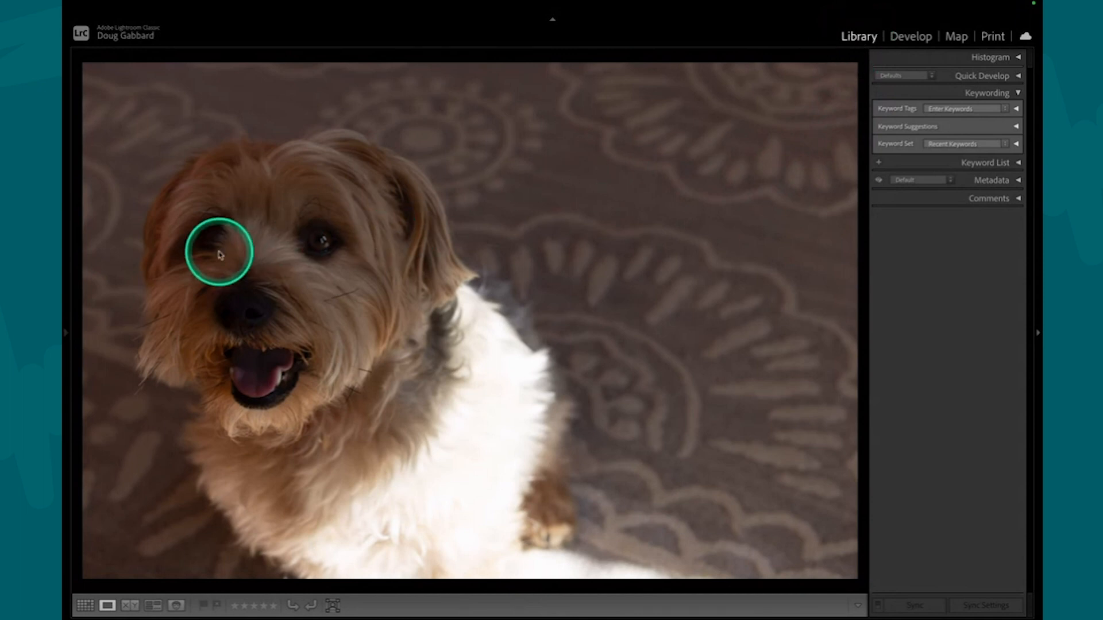
# In Develop, add a linear gradient mask covering the overexposed right side of the dog photo, and narrow its transition zone to the dog's shoulder
pyautogui.click(914, 38)
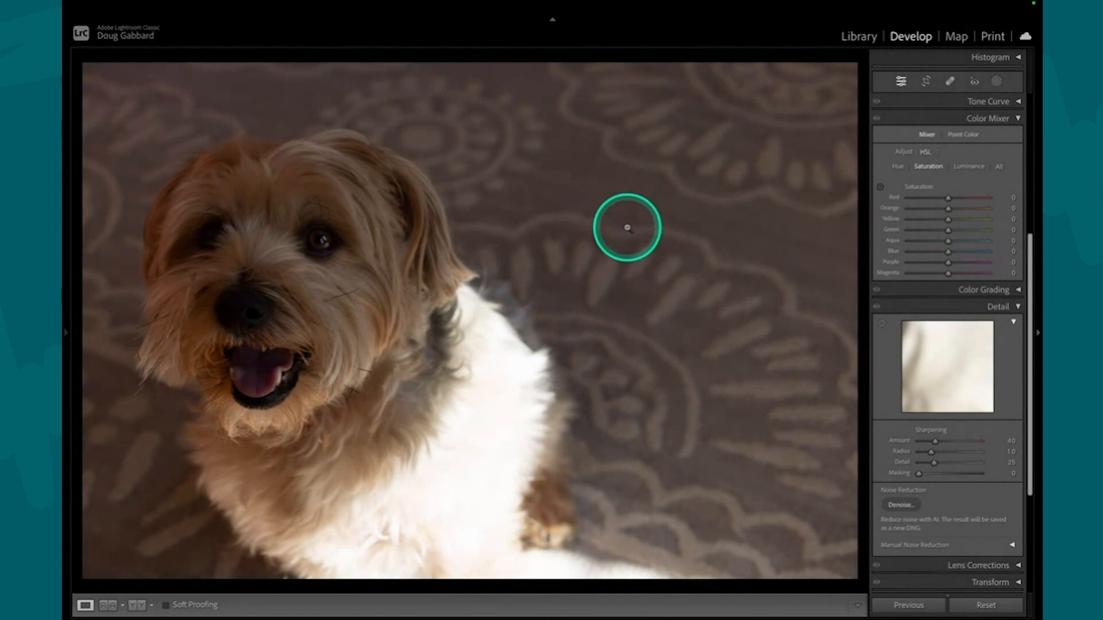
pyautogui.click(997, 83)
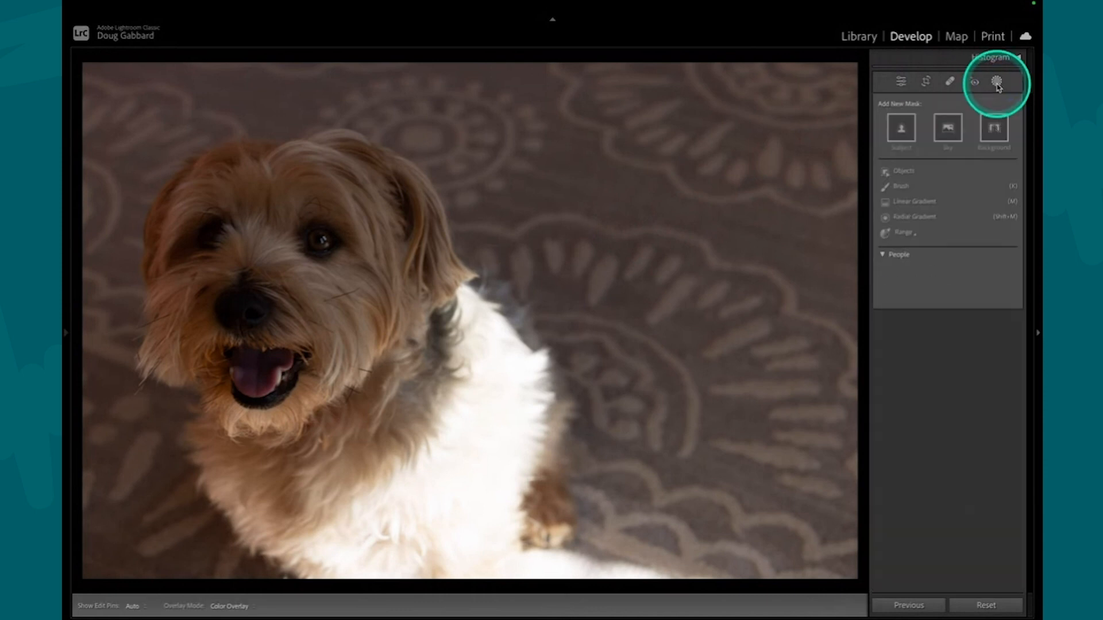
pyautogui.click(921, 204)
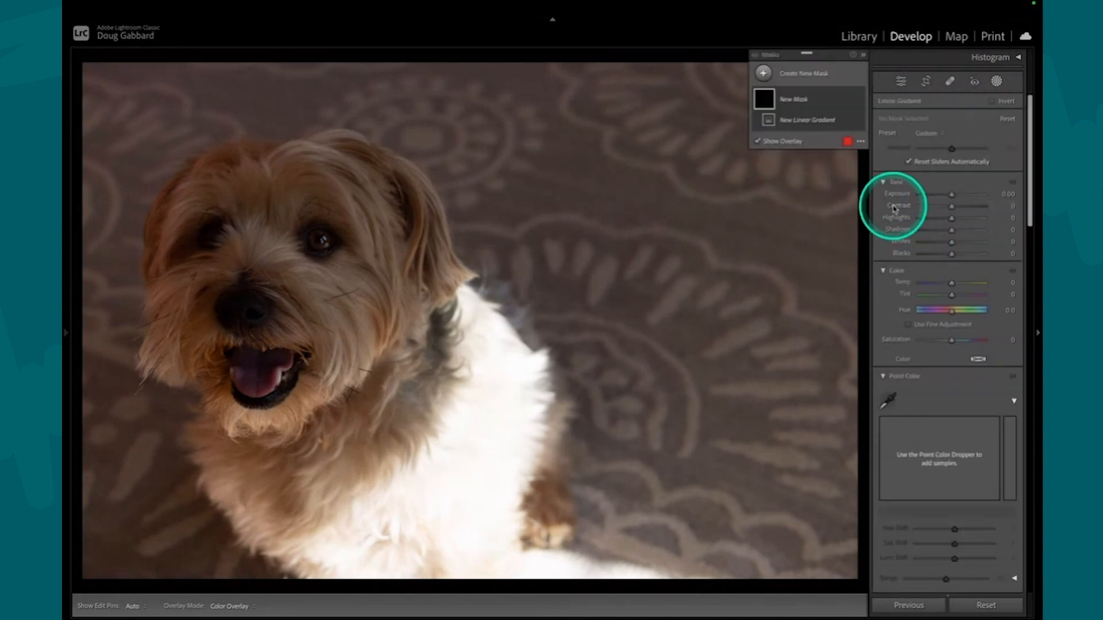
pyautogui.moveTo(563, 446); pyautogui.dragTo(384, 312)
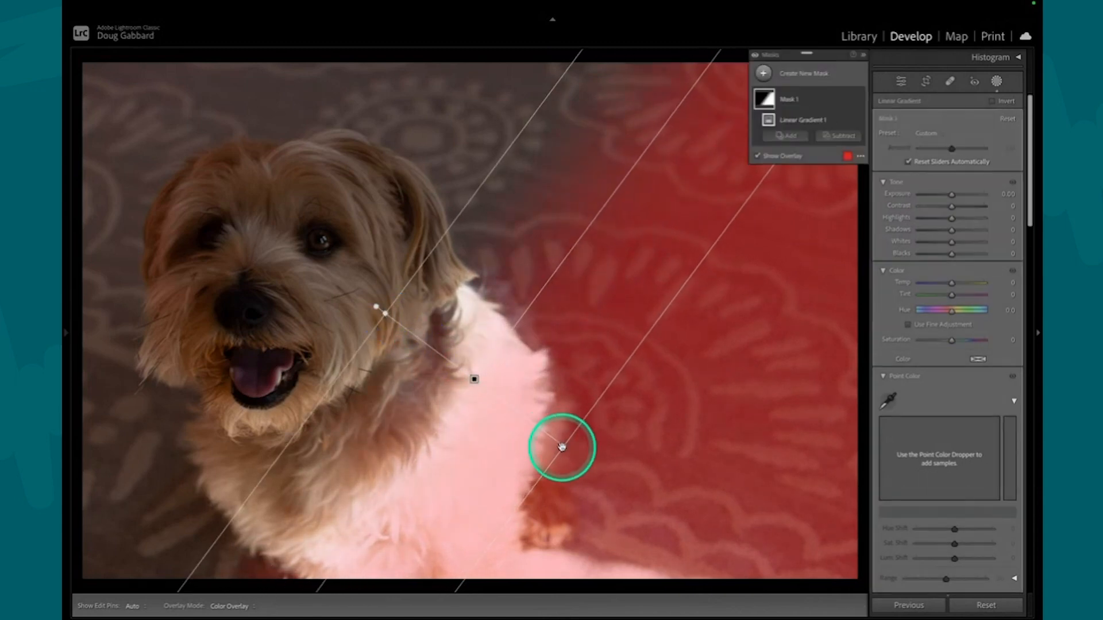
pyautogui.moveTo(564, 448); pyautogui.dragTo(488, 391)
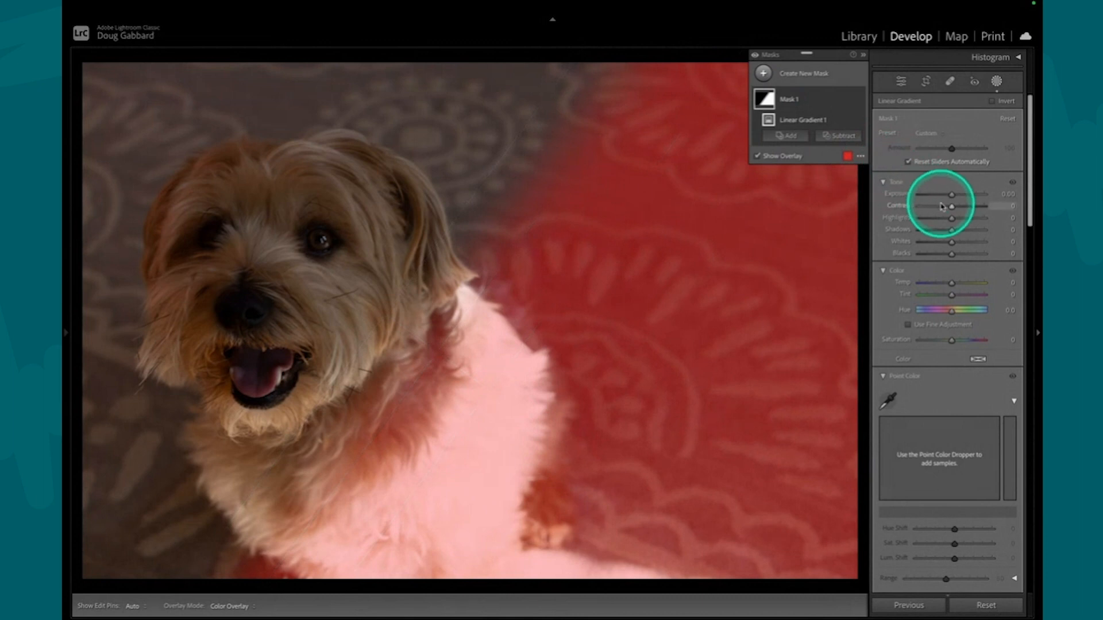
# Lower the gradient mask's exposure to -3.18, and raise the whole photo's exposure to +0.70
pyautogui.moveTo(952, 197); pyautogui.dragTo(932, 207)
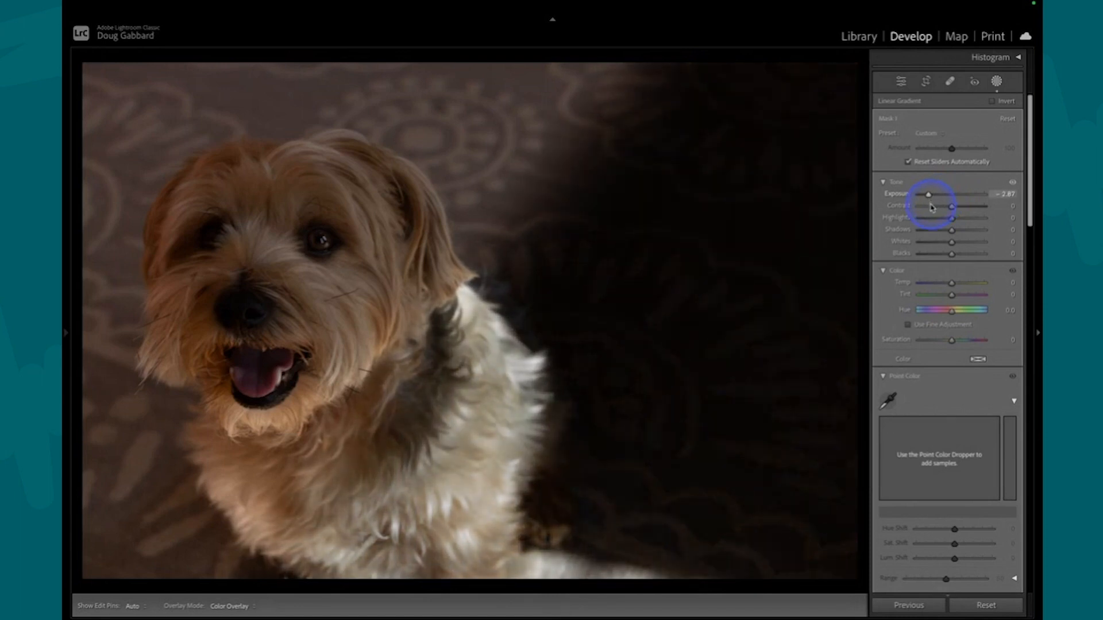
pyautogui.moveTo(931, 208); pyautogui.dragTo(931, 209)
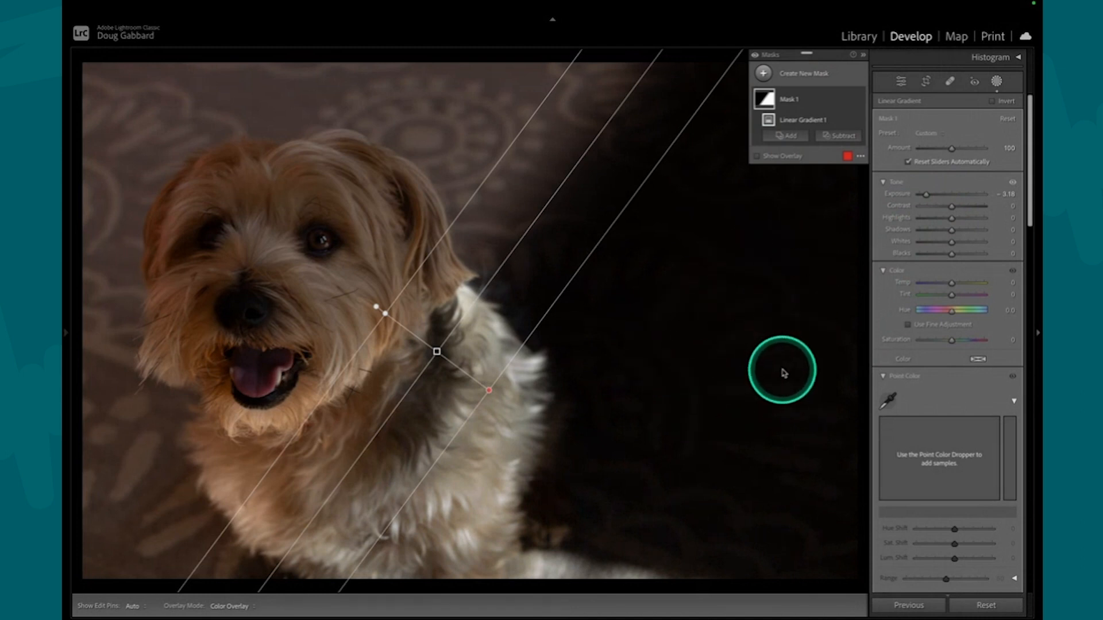
pyautogui.click(997, 82)
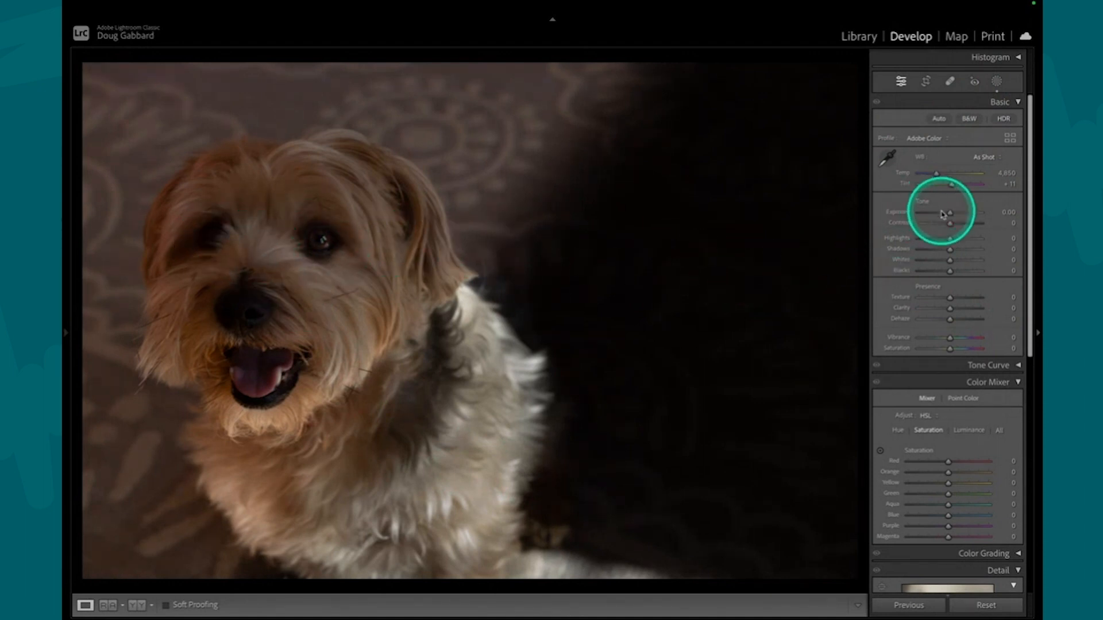
pyautogui.moveTo(951, 216); pyautogui.dragTo(952, 217)
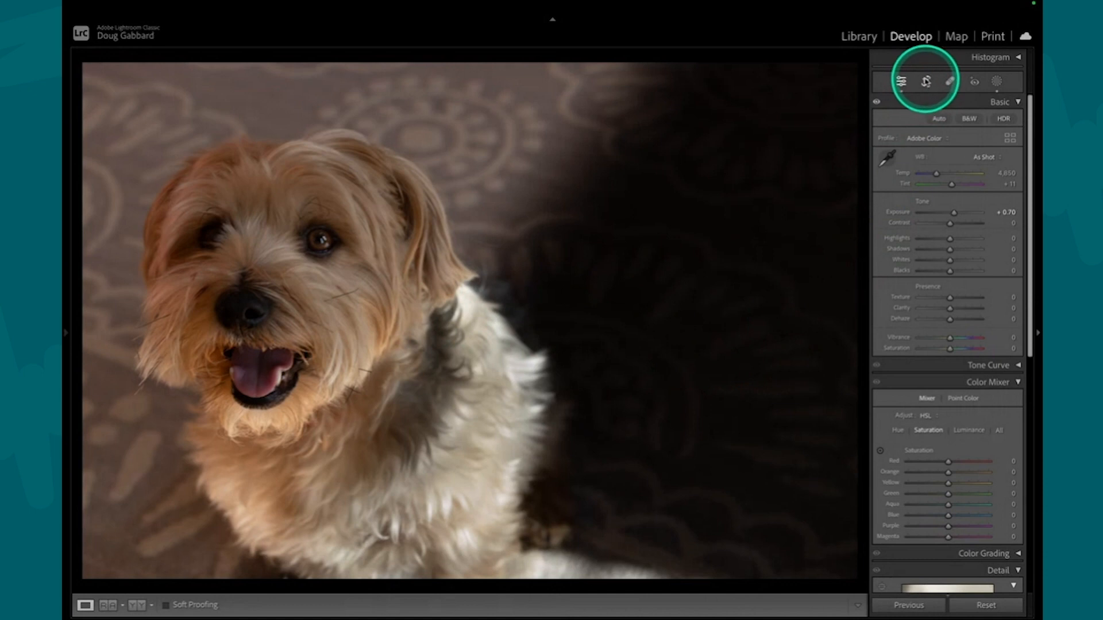
# Start Crop & Straighten on the photo and look through the available crop guide overlays
pyautogui.click(926, 82)
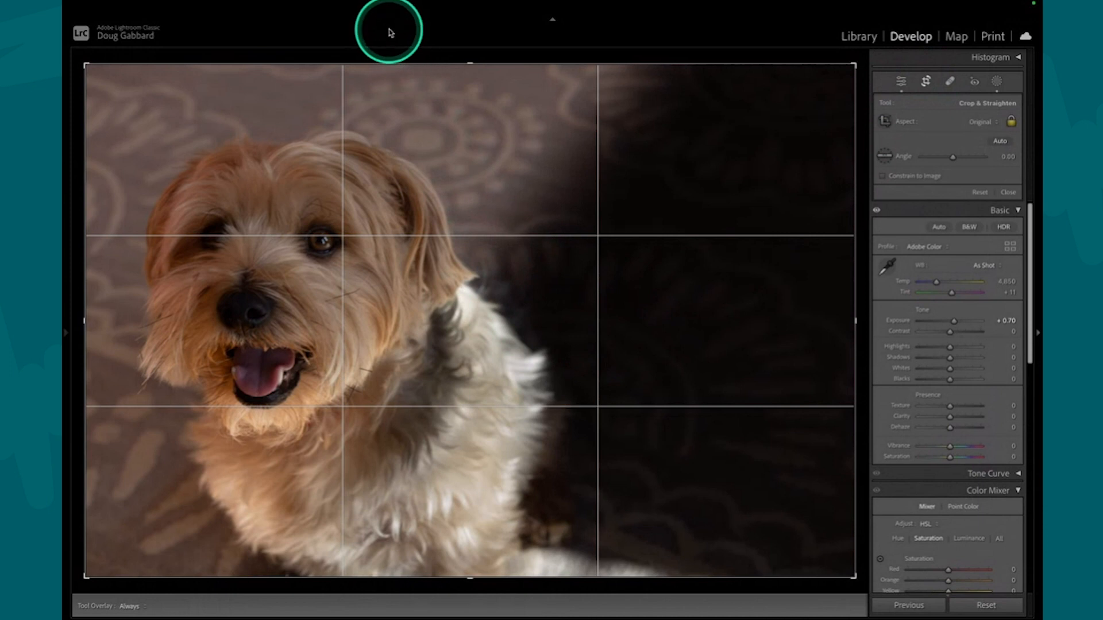
pyautogui.moveTo(389, 4)
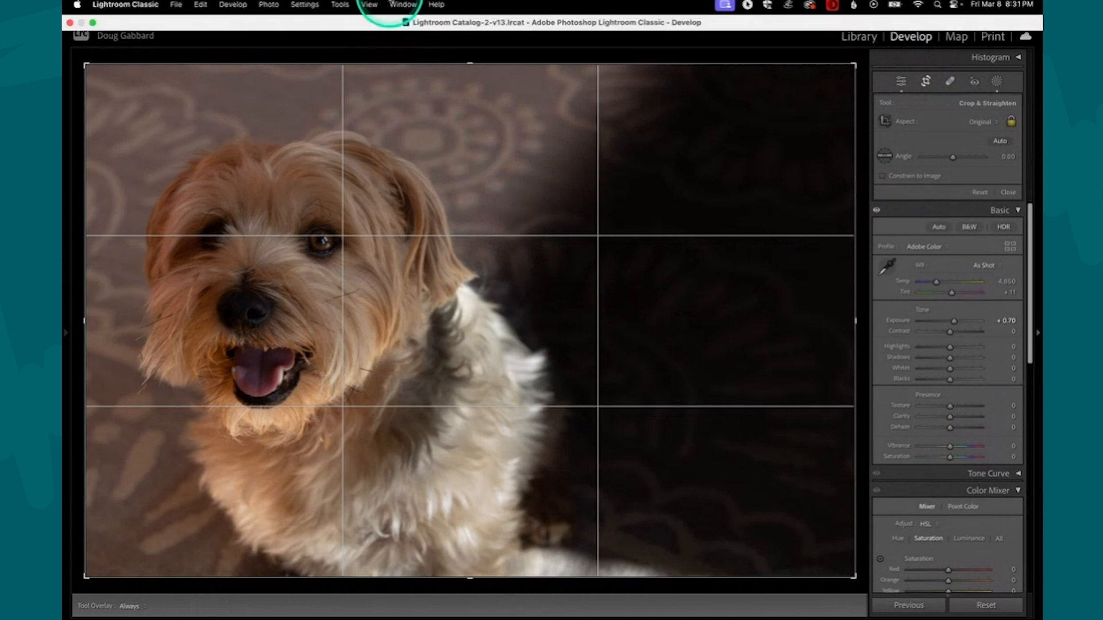
pyautogui.click(340, 5)
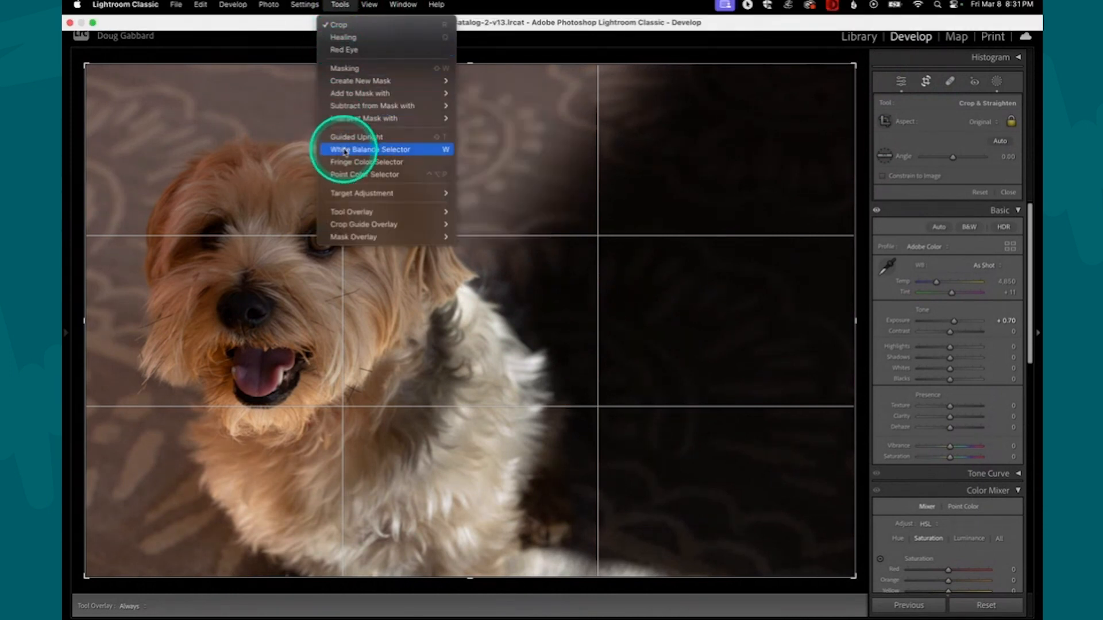
pyautogui.moveTo(368, 225)
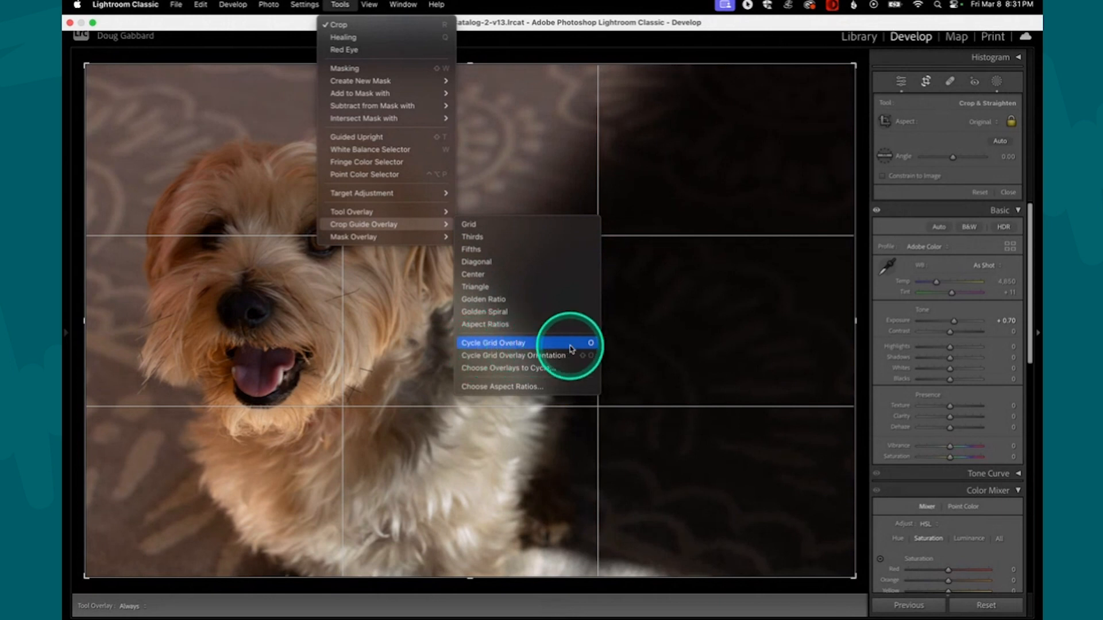
pyautogui.click(700, 191)
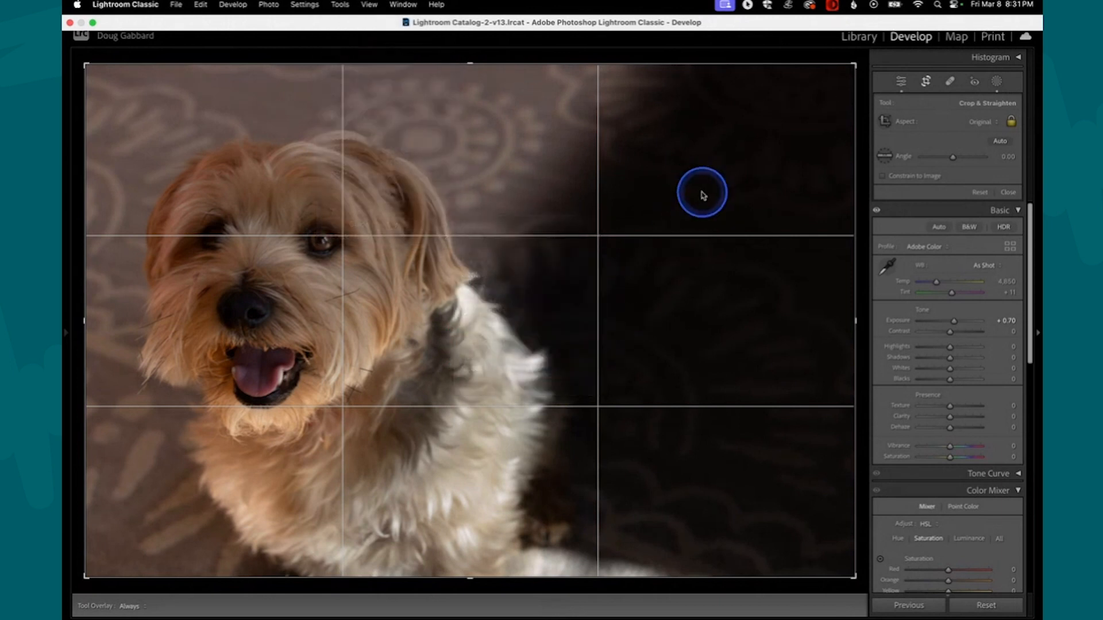
# Cycle the crop guide overlay through every style and back to the thirds grid
pyautogui.press('o')
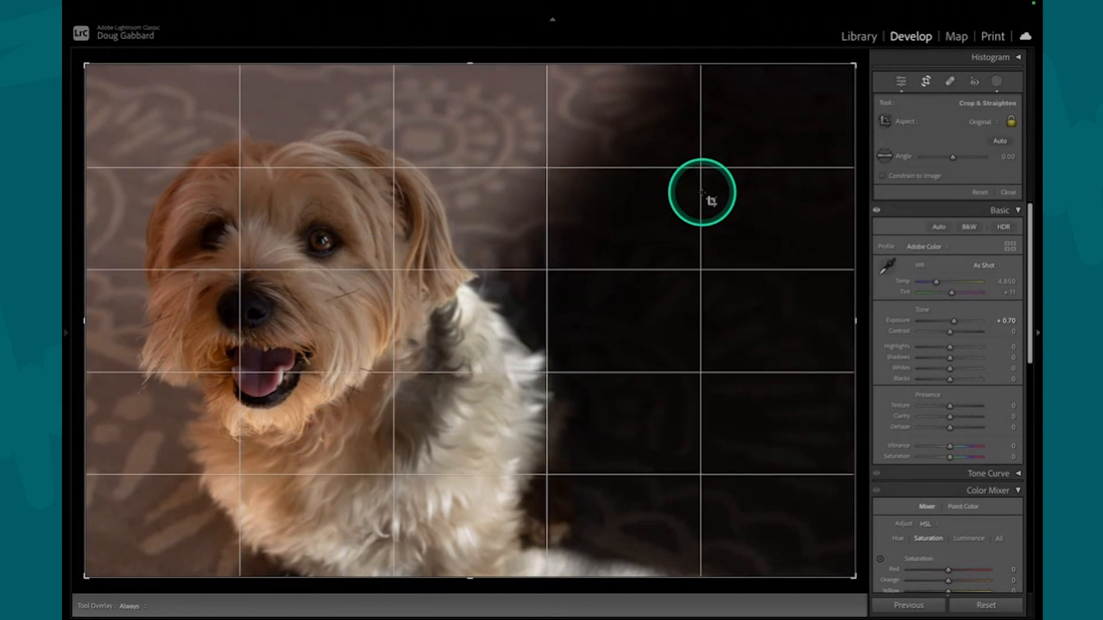
pyautogui.press('o')
pyautogui.press('o')
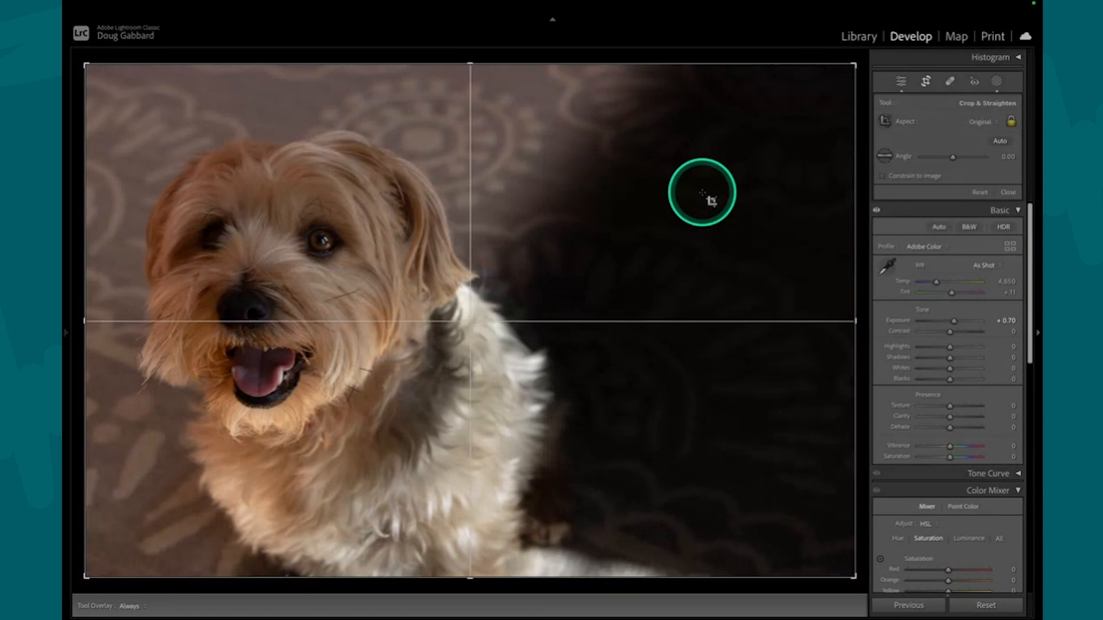
pyautogui.press('o')
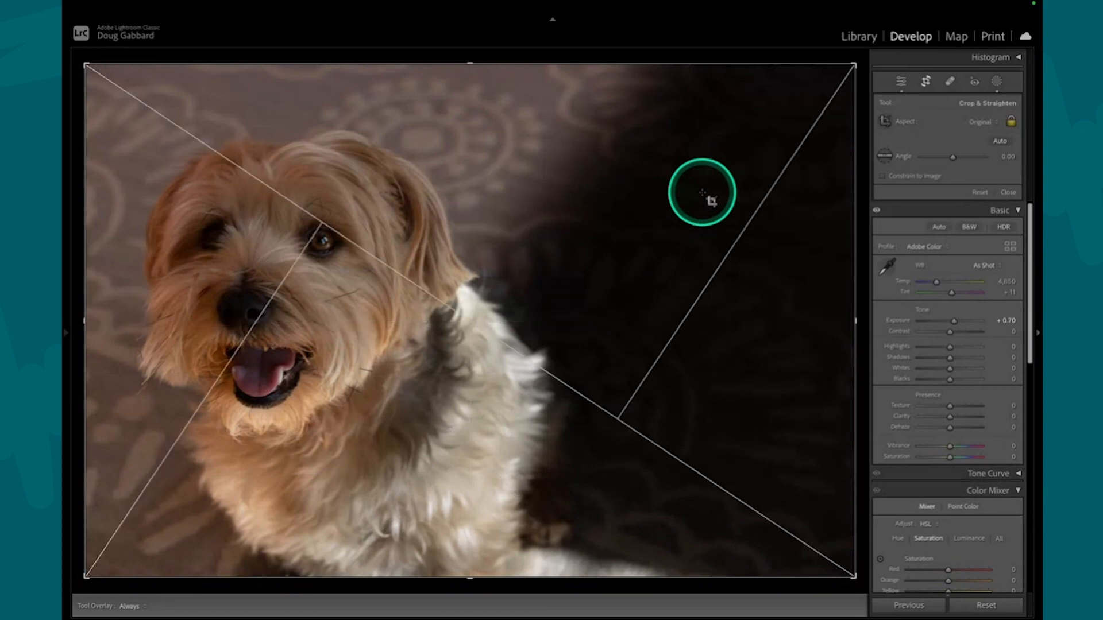
pyautogui.press('o')
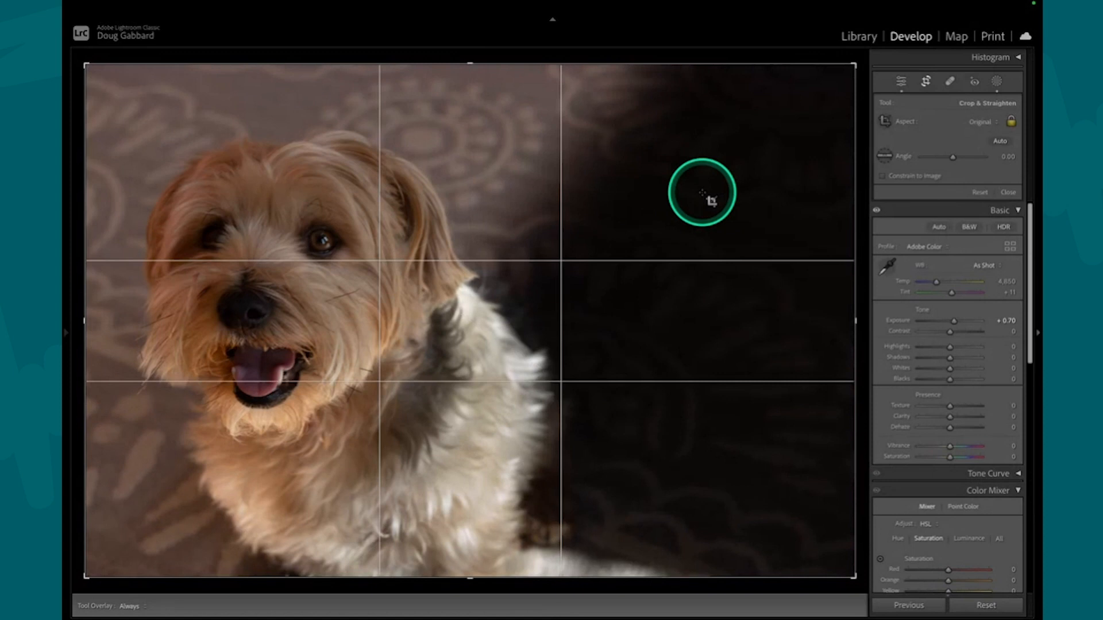
pyautogui.press('o')
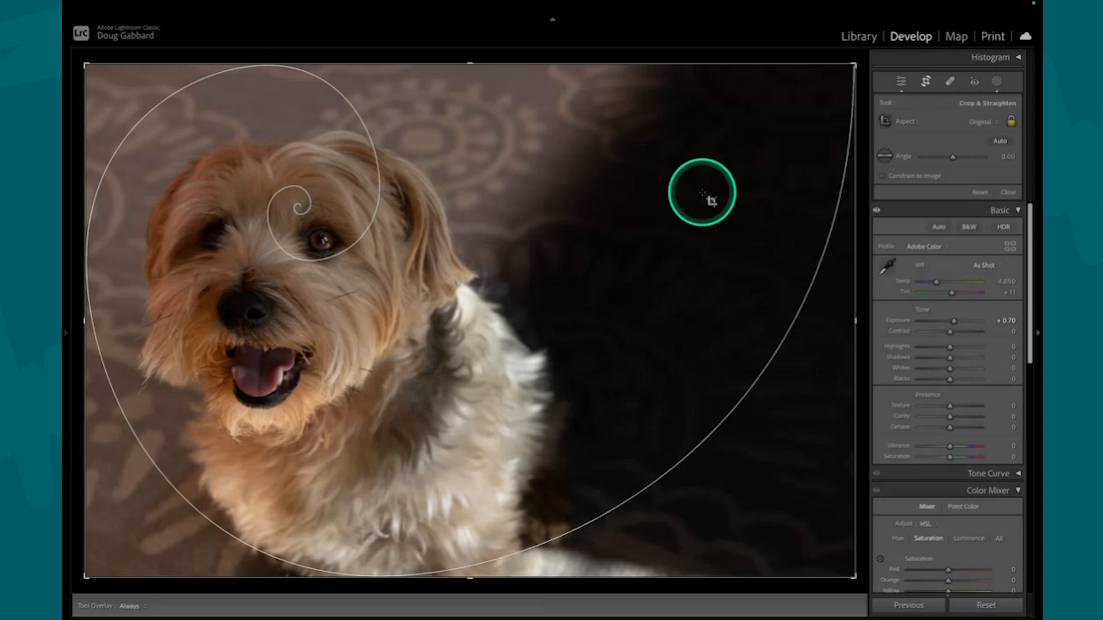
pyautogui.press('o')
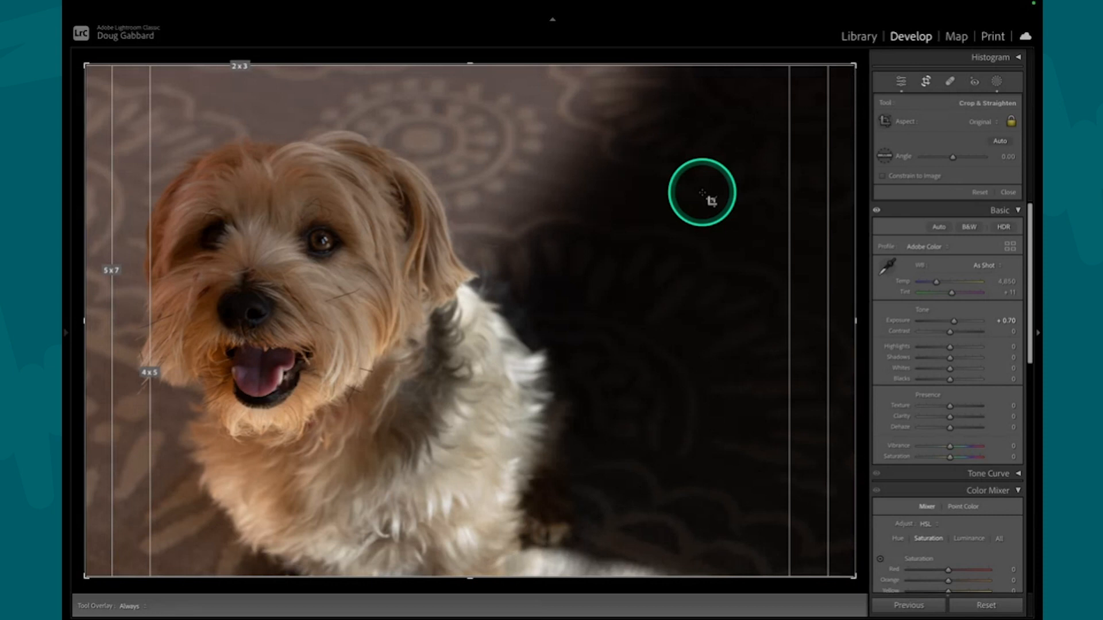
pyautogui.press('o')
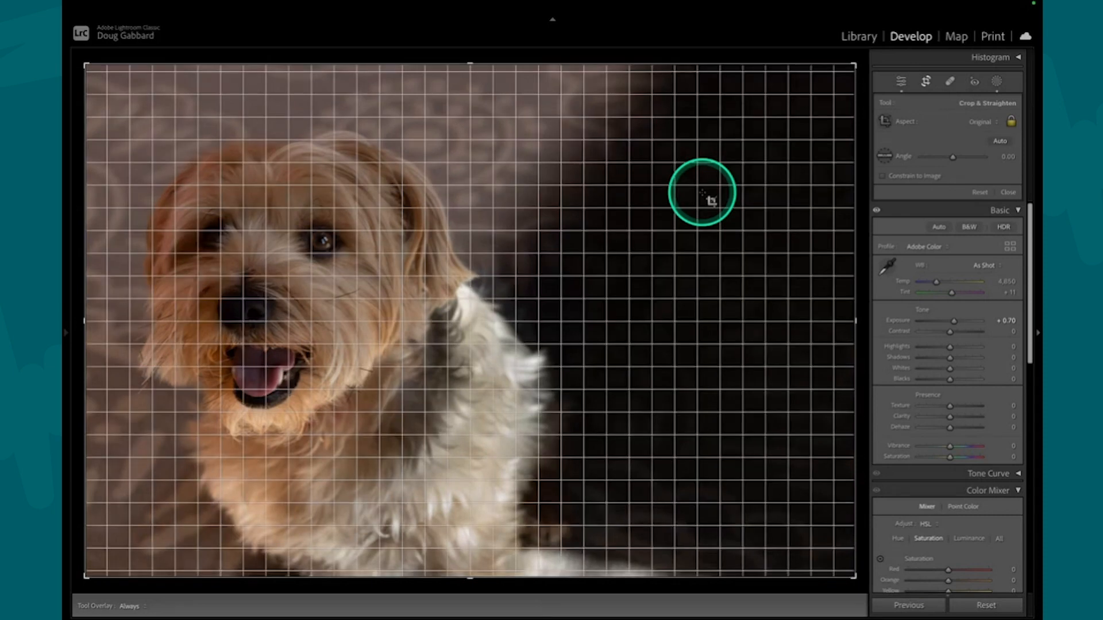
pyautogui.press('o')
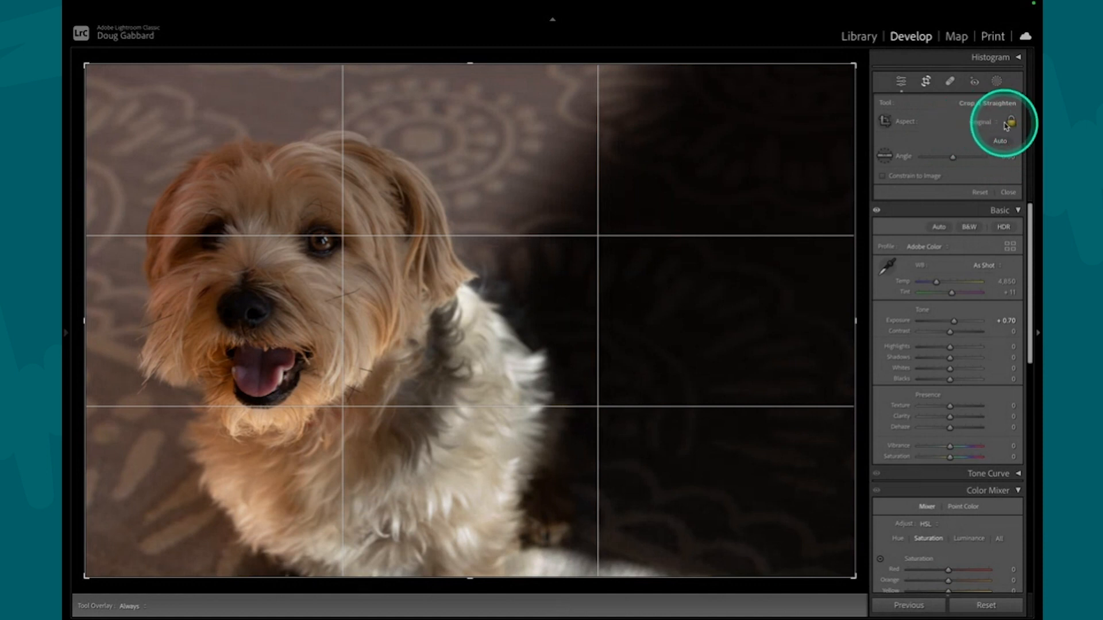
# Crop the photo in its original aspect ratio around the dog's head and chest, leaving some space above the head
pyautogui.moveTo(854, 66); pyautogui.dragTo(755, 131)
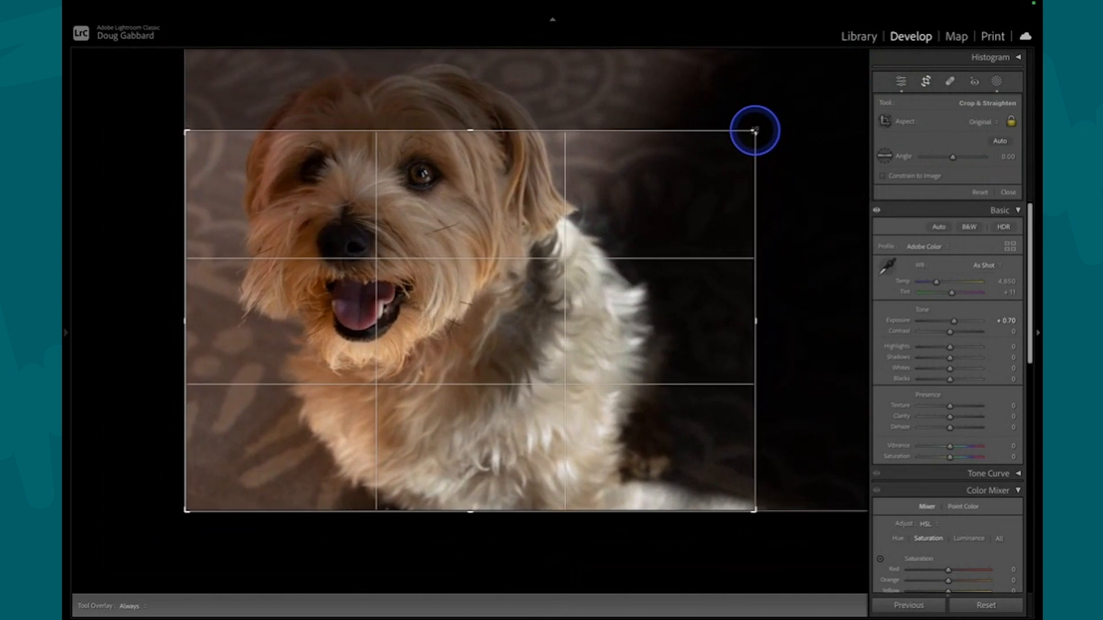
pyautogui.moveTo(468, 130)
pyautogui.mouseDown()
pyautogui.moveTo(469, 117)
pyautogui.moveTo(470, 127)
pyautogui.mouseUp()
pyautogui.moveTo(484, 182); pyautogui.dragTo(444, 214)
pyautogui.moveTo(470, 130)
pyautogui.mouseDown()
pyautogui.moveTo(468, 111)
pyautogui.moveTo(481, 172)
pyautogui.moveTo(471, 111)
pyautogui.moveTo(475, 153)
pyautogui.moveTo(470, 120)
pyautogui.mouseUp()
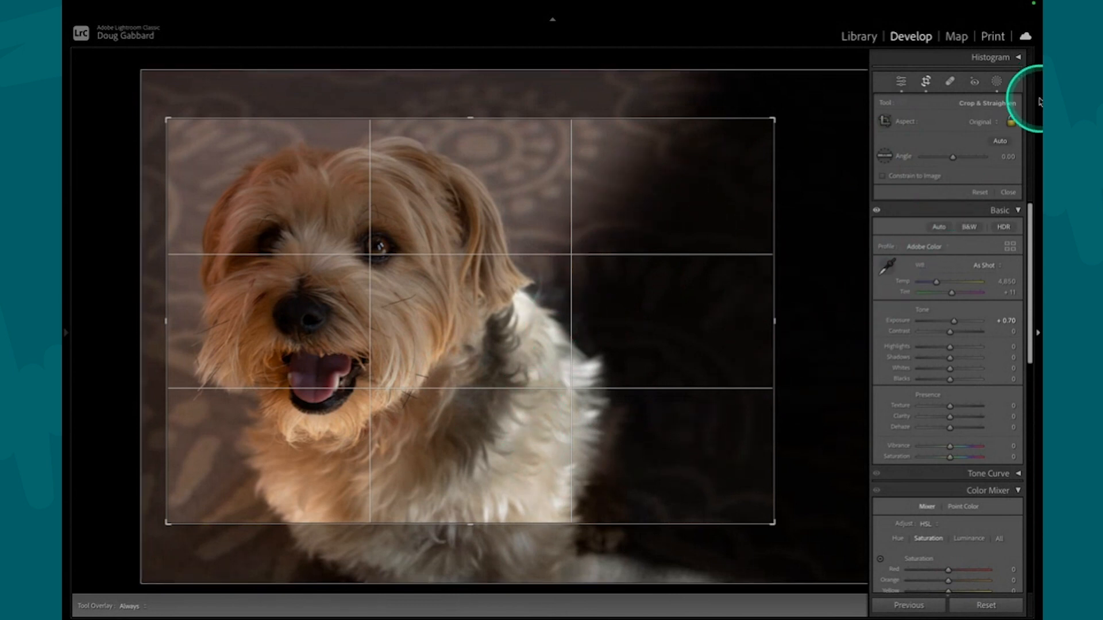
# Unlock the aspect ratio and tighten the crop to a roughly square frame around the dog's face
pyautogui.click(1010, 121)
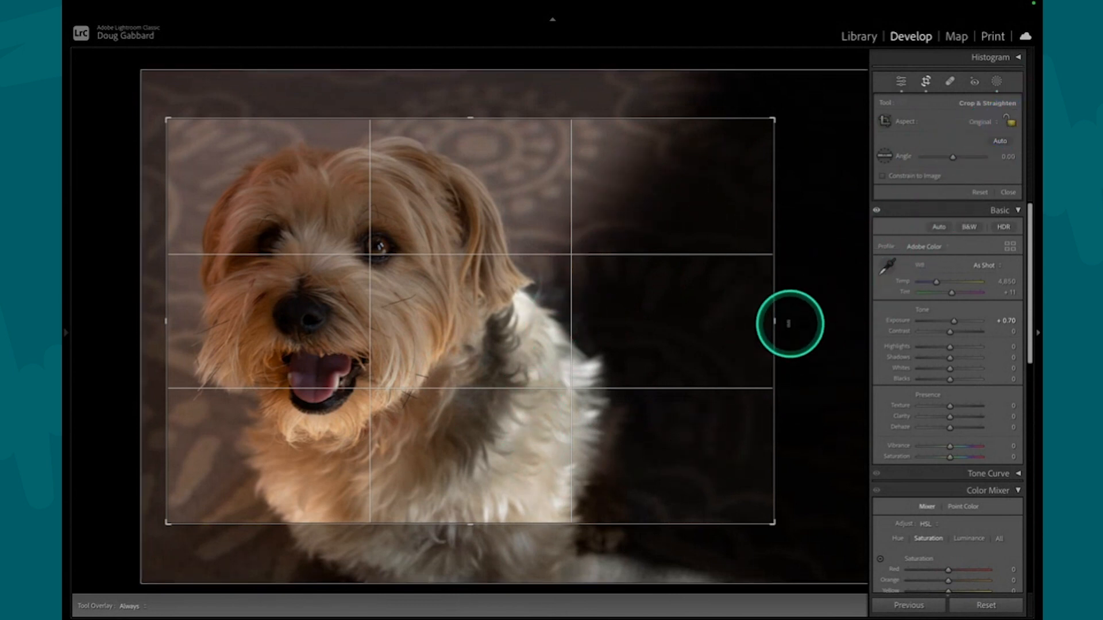
pyautogui.moveTo(778, 324); pyautogui.dragTo(685, 332)
pyautogui.moveTo(672, 333); pyautogui.dragTo(666, 345)
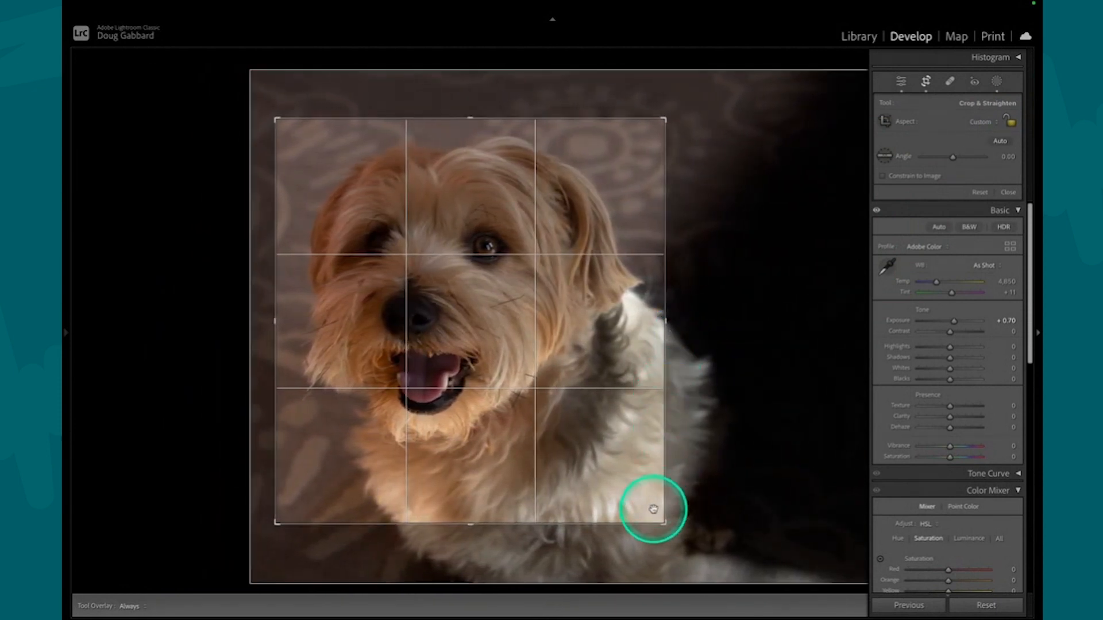
pyautogui.moveTo(663, 524); pyautogui.dragTo(652, 506)
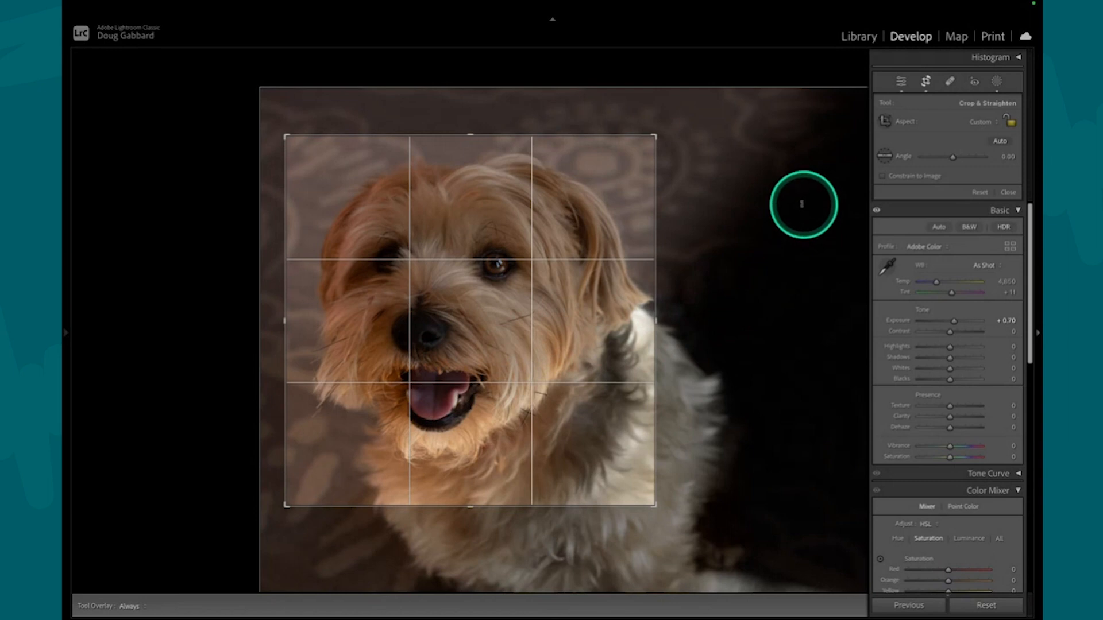
# Straighten the photo to an angle of -1.00 along the line between the dog's eyes, and apply the crop
pyautogui.click(888, 158)
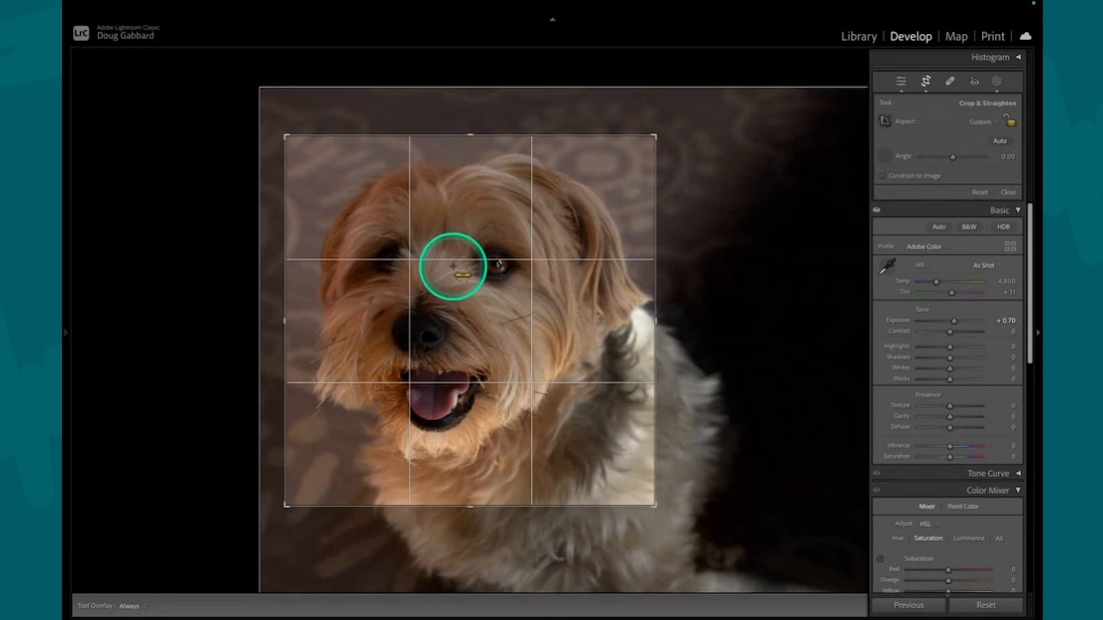
pyautogui.moveTo(384, 265); pyautogui.dragTo(405, 263)
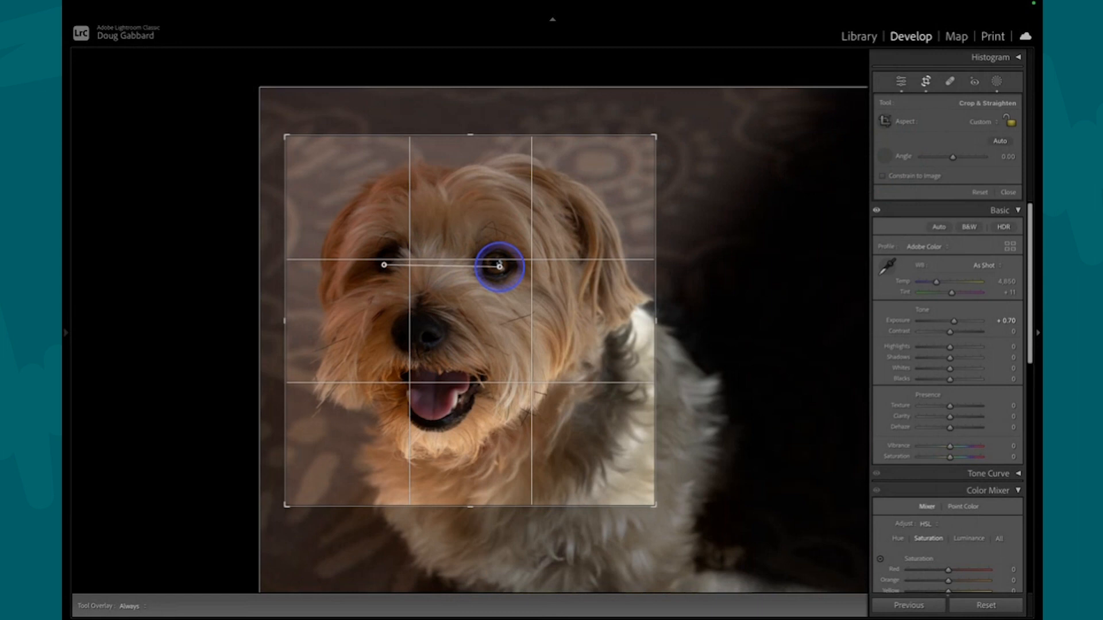
pyautogui.moveTo(499, 266); pyautogui.dragTo(499, 266)
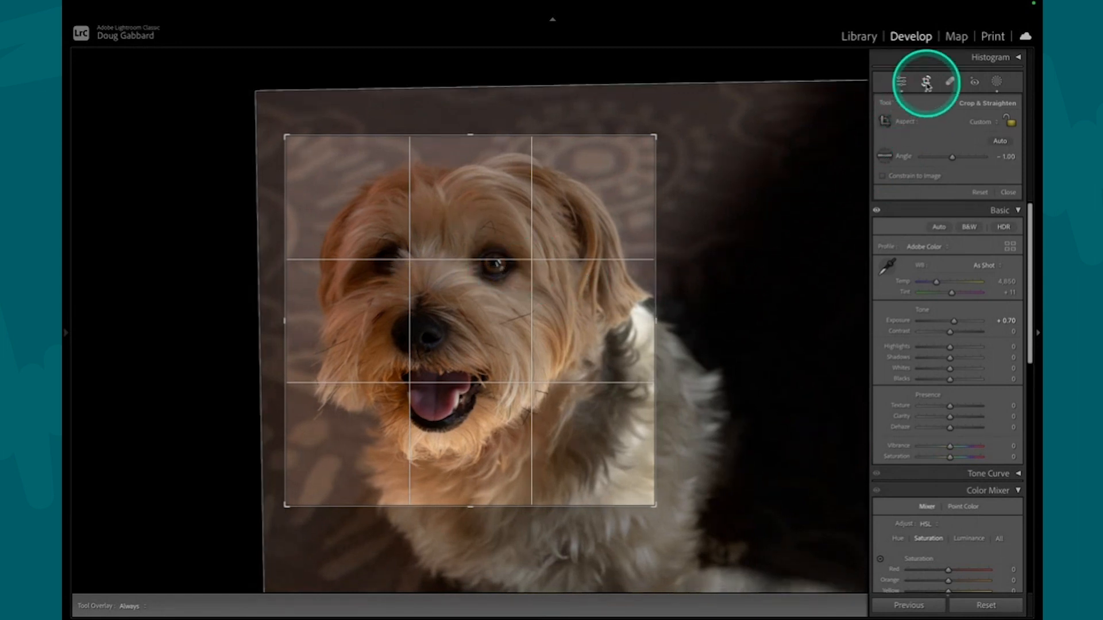
pyautogui.click(926, 82)
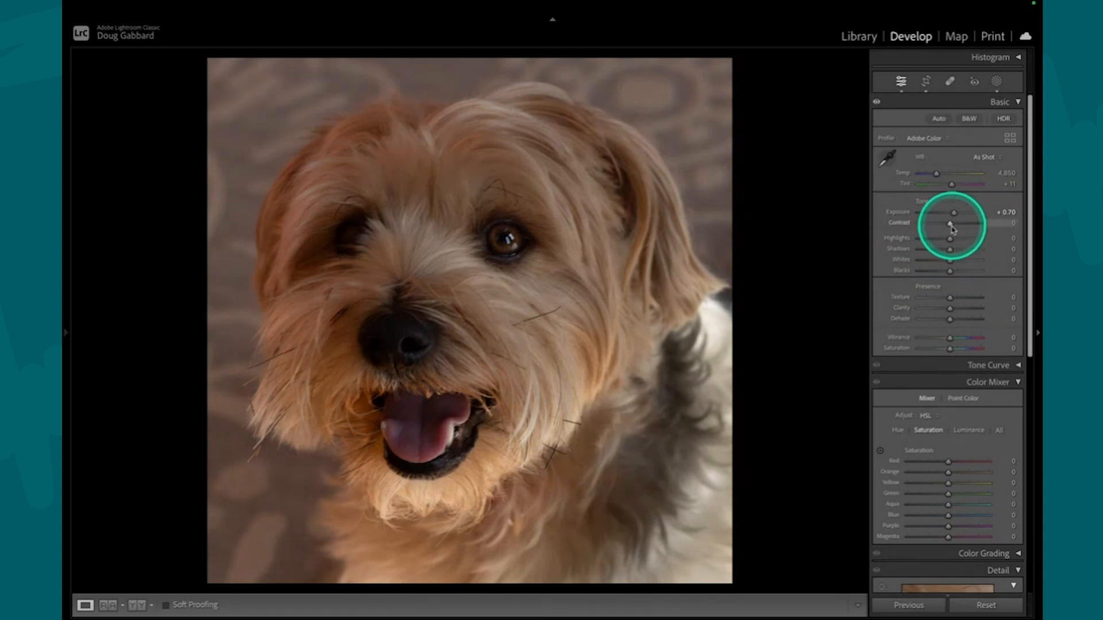
# Try a contrast of -100 and reset it, and set the photo's texture to +81
pyautogui.moveTo(950, 224); pyautogui.dragTo(900, 241)
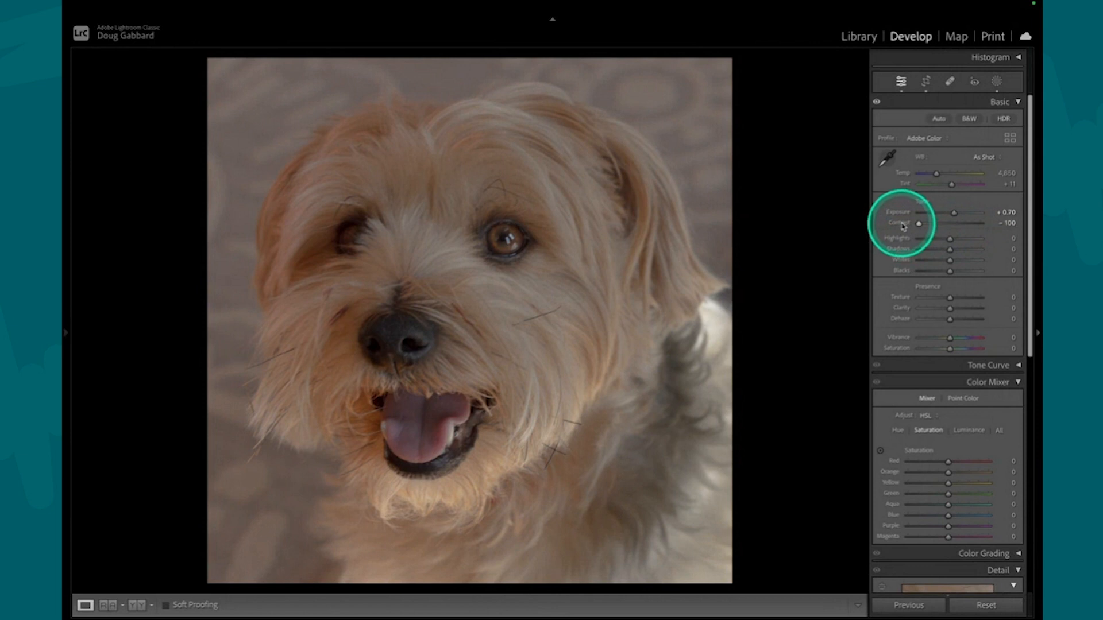
pyautogui.doubleClick(900, 223)
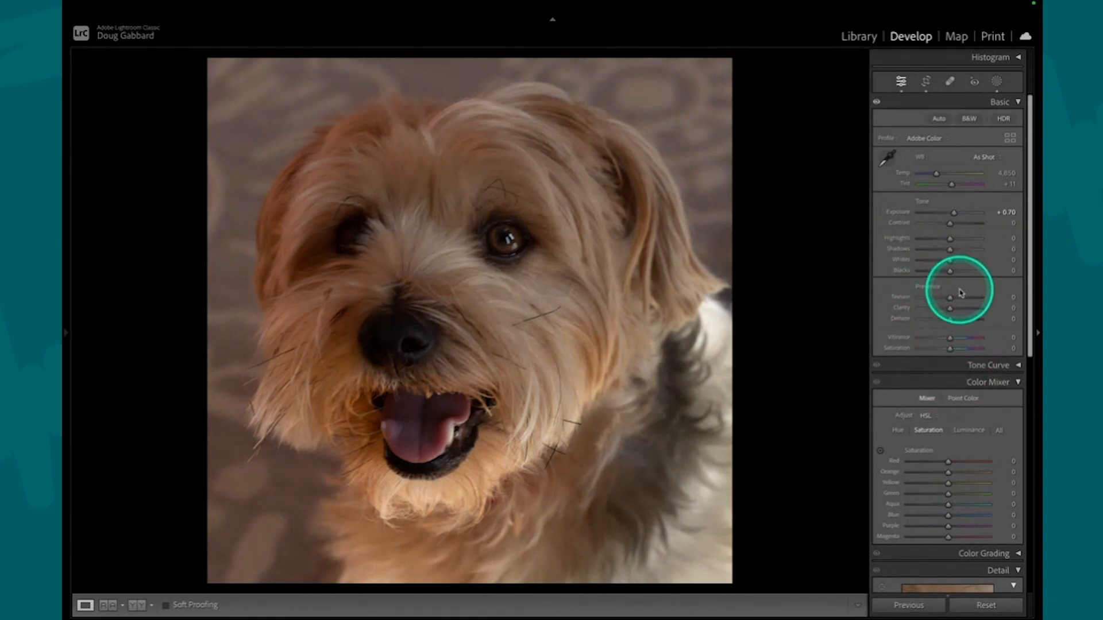
pyautogui.moveTo(952, 301); pyautogui.dragTo(955, 301)
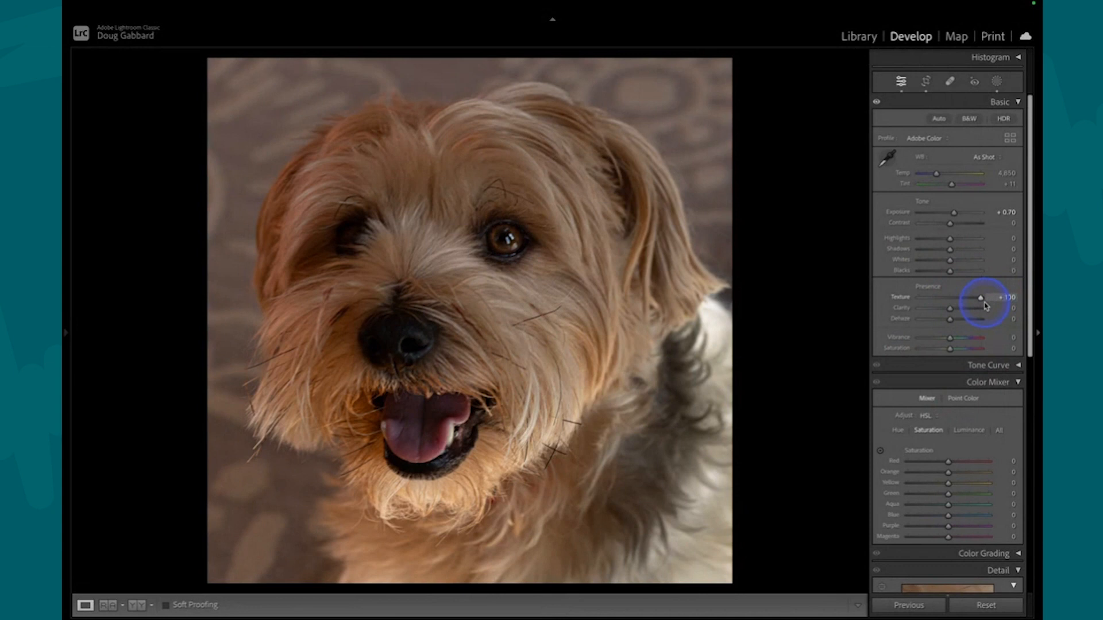
pyautogui.moveTo(979, 306); pyautogui.dragTo(975, 303)
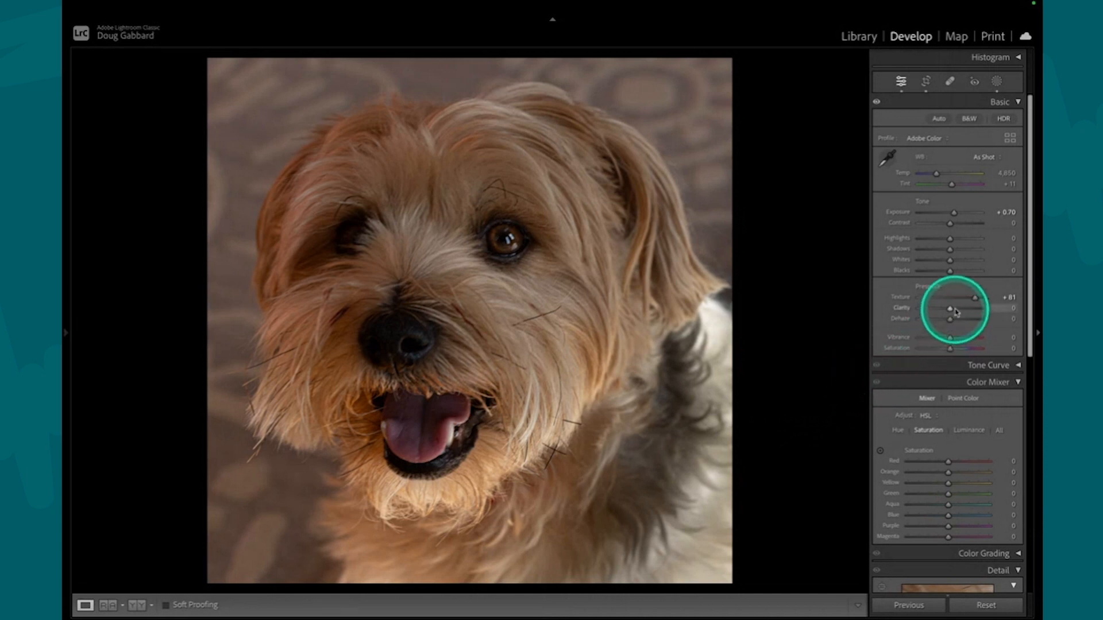
# Set the photo's texture to +47
pyautogui.moveTo(975, 299); pyautogui.dragTo(975, 300)
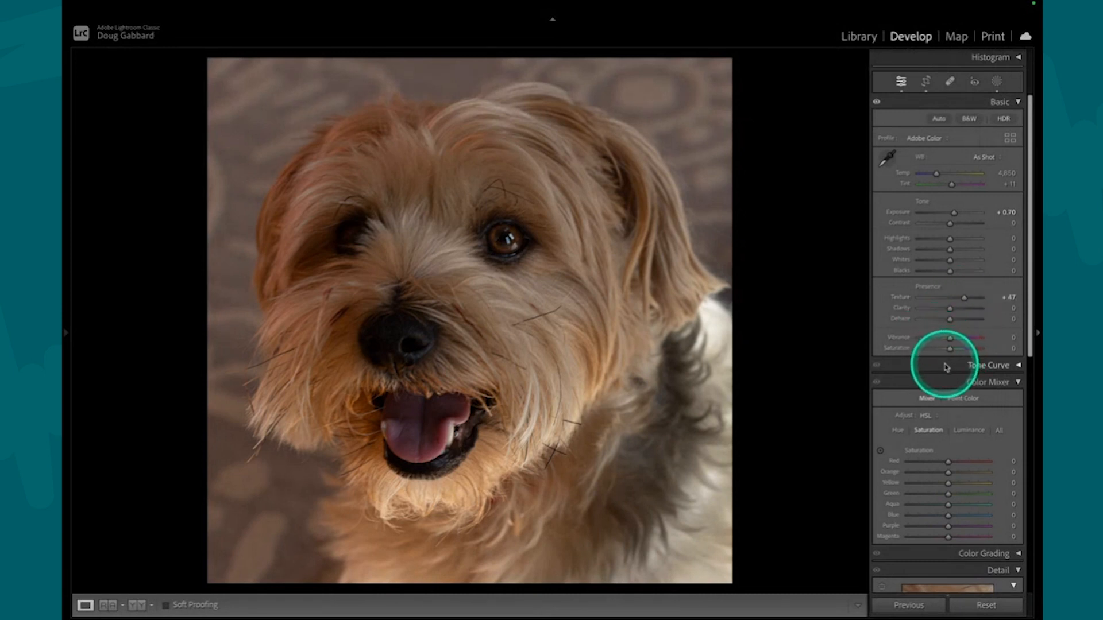
# Try a stronger clarity and a dehaze of -100 on the photo, and reset both
pyautogui.moveTo(950, 309); pyautogui.dragTo(971, 310)
pyautogui.doubleClick(908, 311)
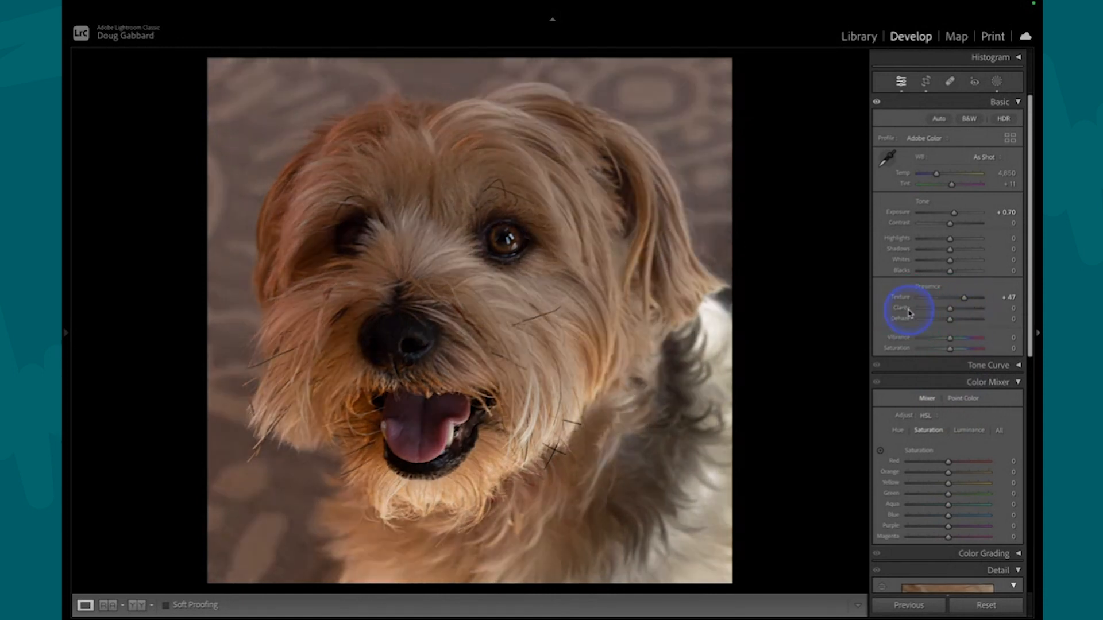
pyautogui.moveTo(951, 325); pyautogui.dragTo(900, 321)
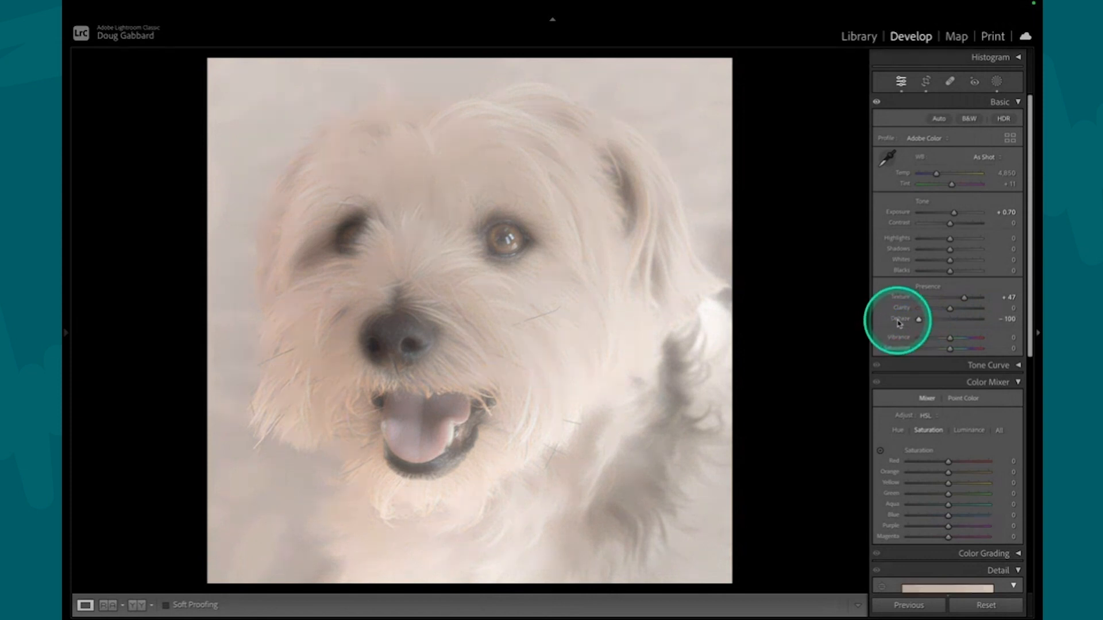
pyautogui.doubleClick(900, 321)
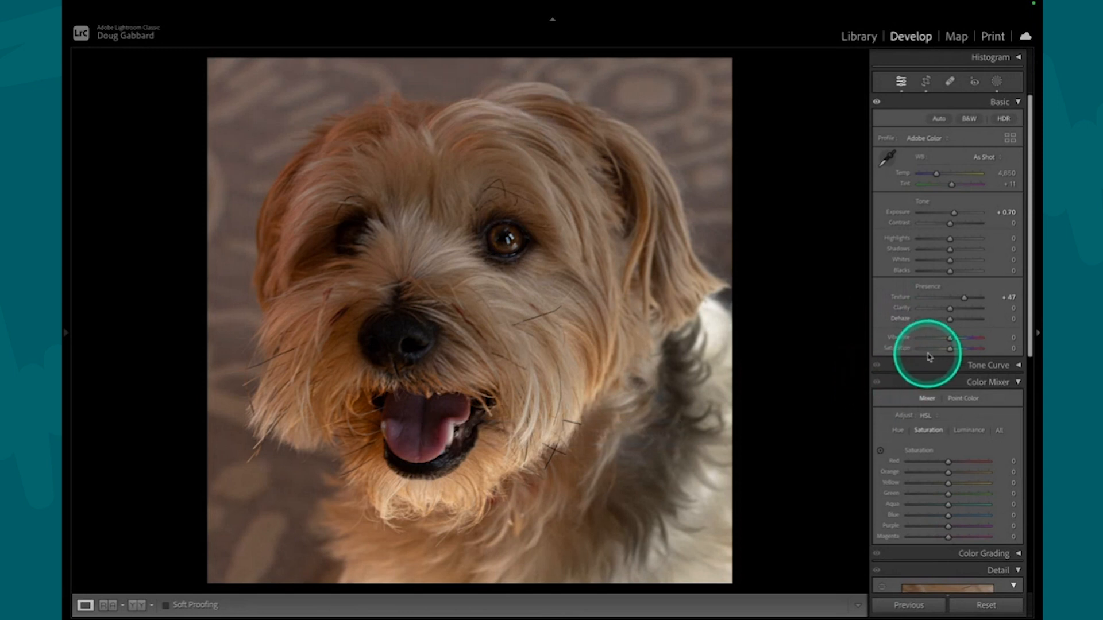
# Try the photo's vibrance at +100 and at -100, and reset it
pyautogui.moveTo(950, 339); pyautogui.dragTo(952, 340)
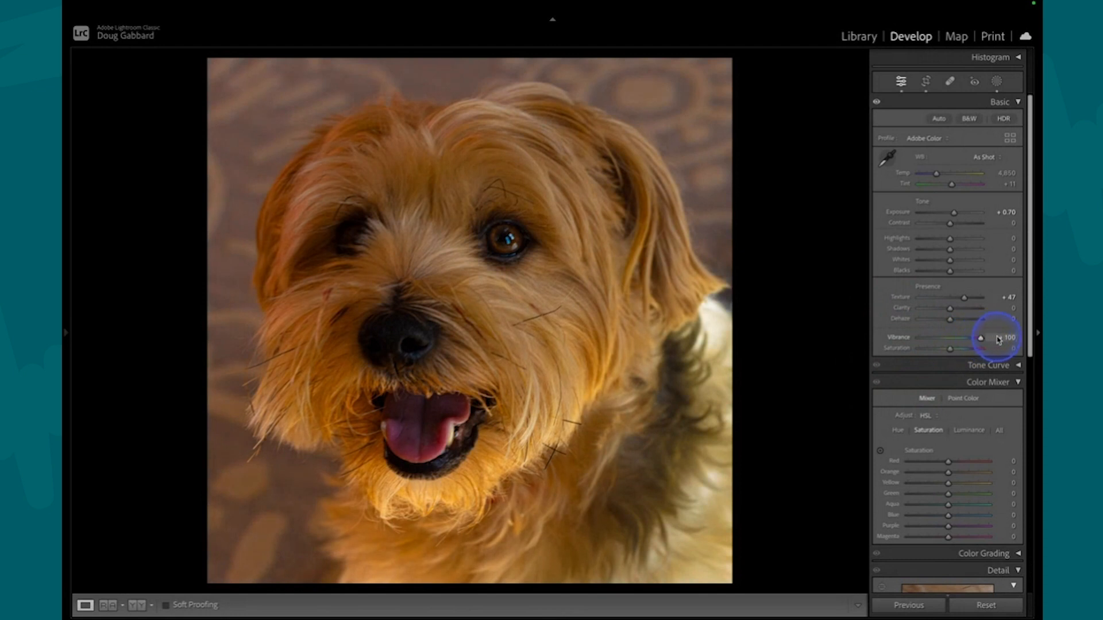
pyautogui.moveTo(960, 345); pyautogui.dragTo(920, 347)
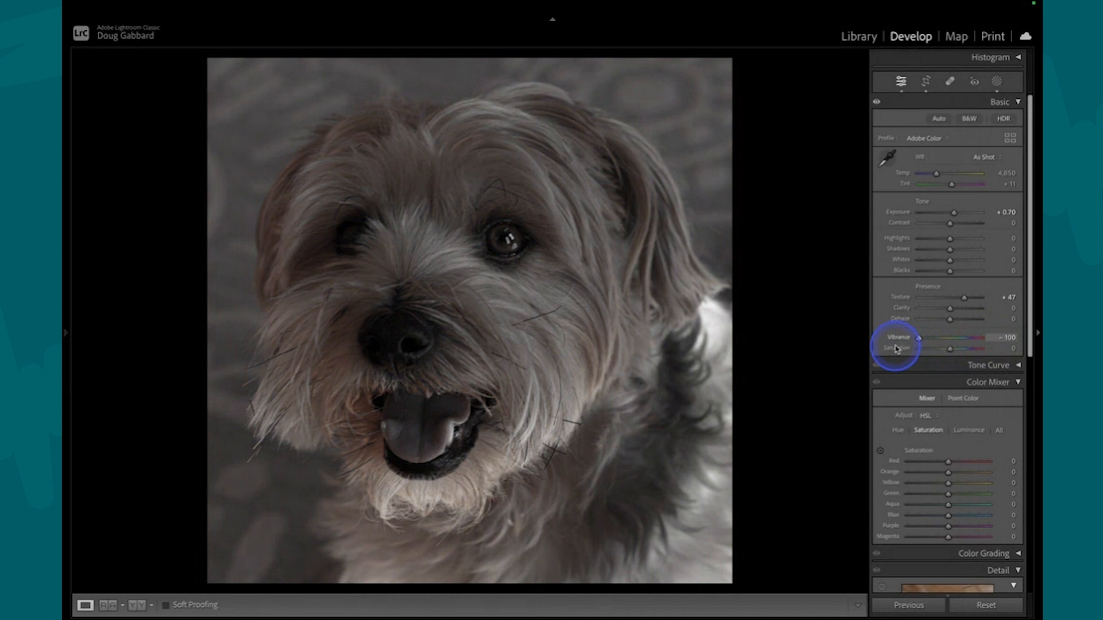
pyautogui.moveTo(929, 345); pyautogui.dragTo(949, 344)
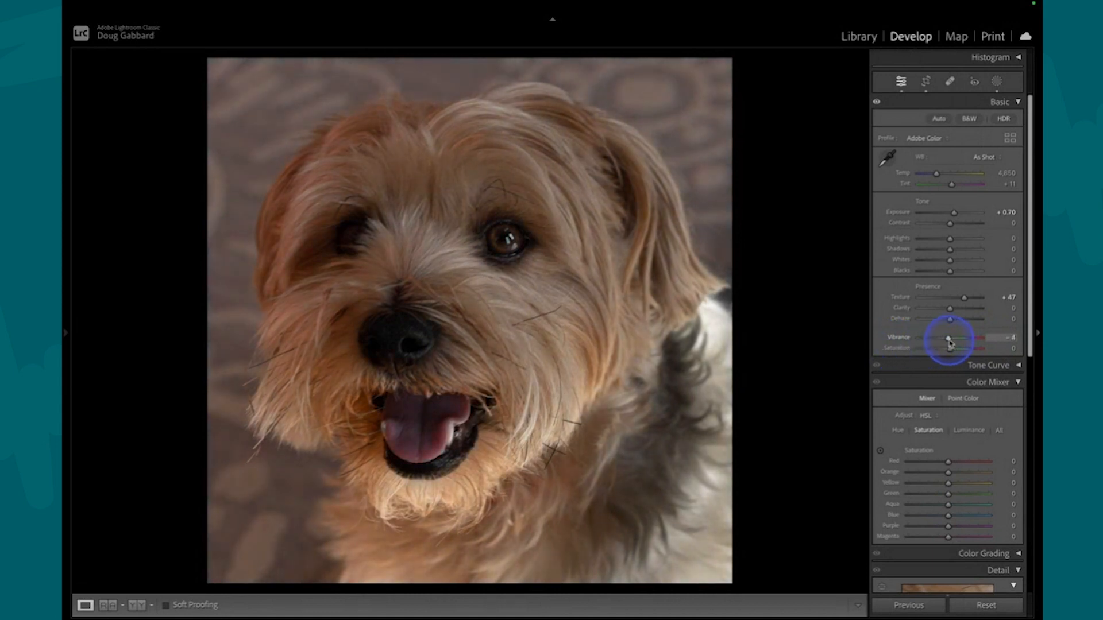
pyautogui.doubleClick(907, 343)
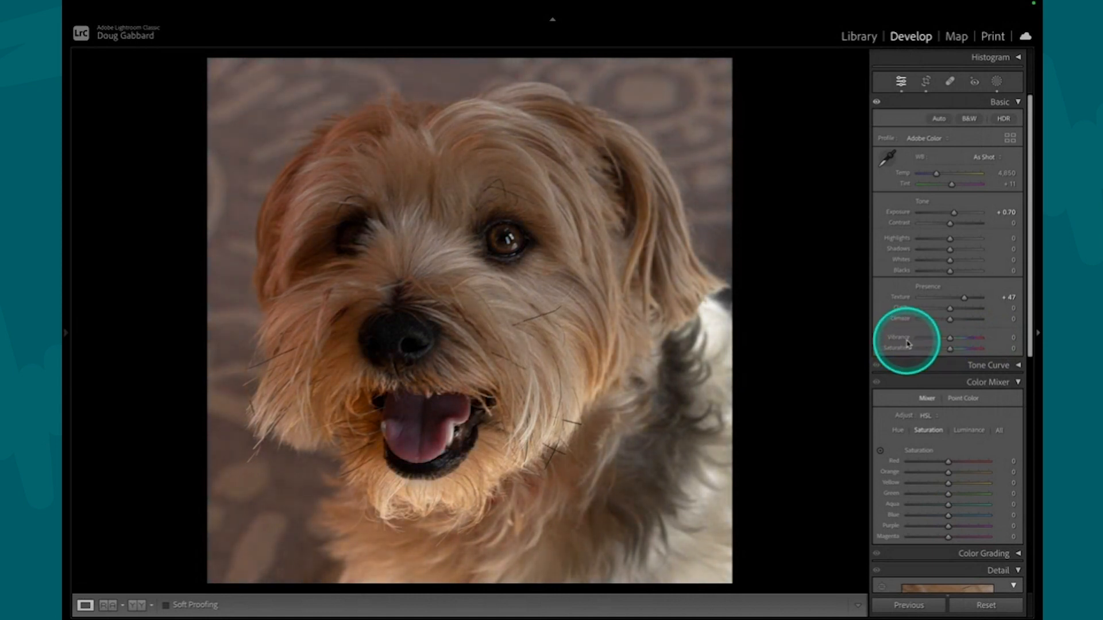
# Try a saturation of +63 and settle the photo's saturation at +6
pyautogui.moveTo(950, 351); pyautogui.dragTo(951, 352)
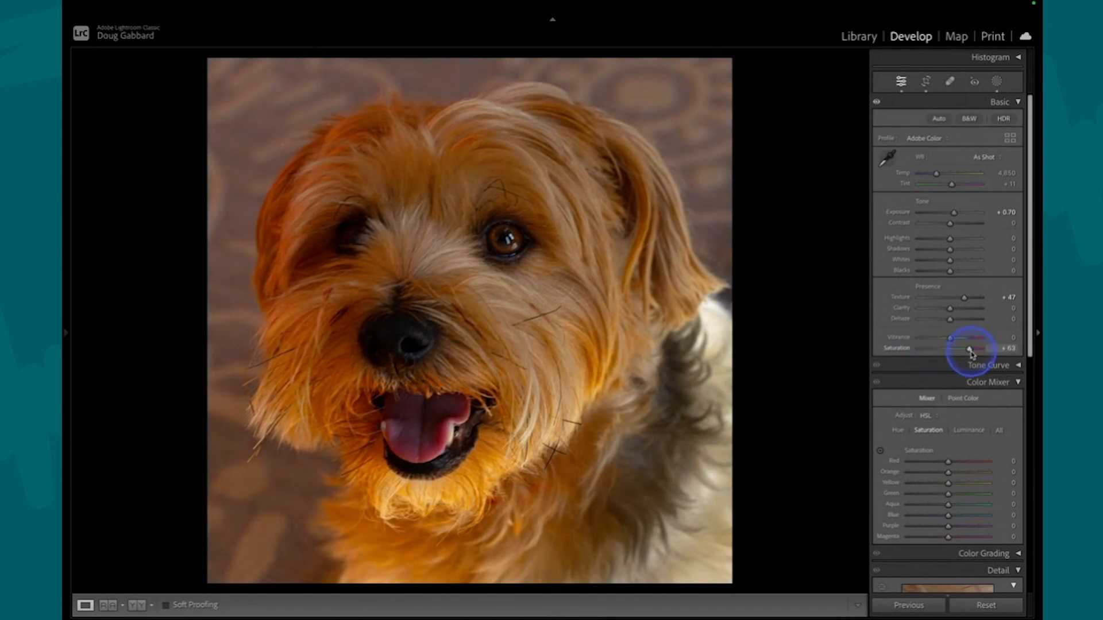
pyautogui.moveTo(971, 355); pyautogui.dragTo(951, 359)
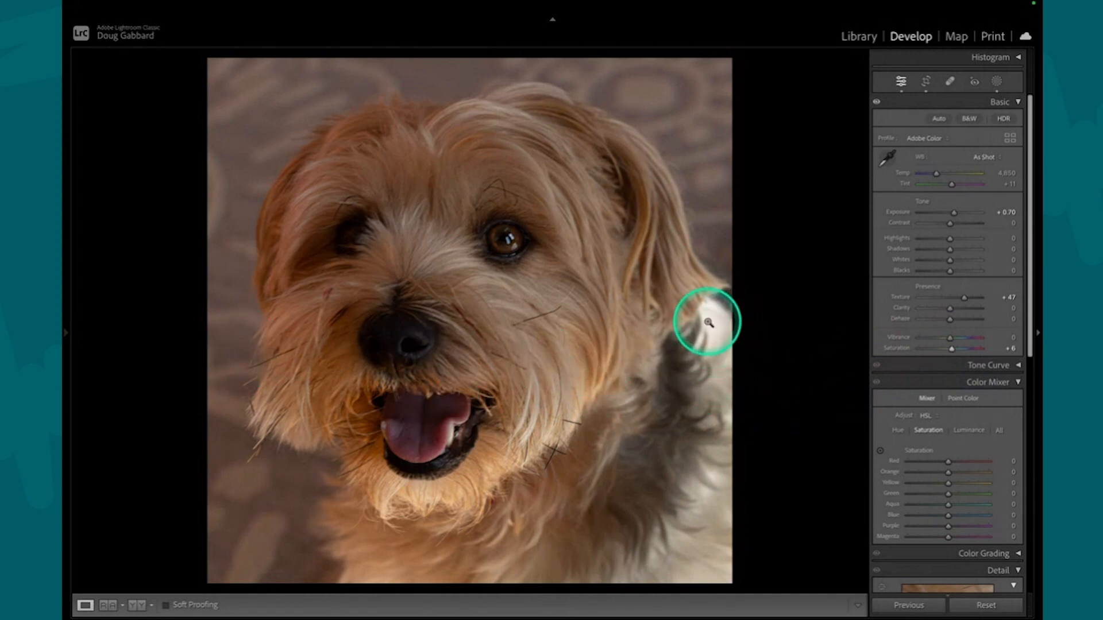
# Reopen the crop, tighten the roughly square frame slightly around the dog's face, and apply it
pyautogui.click(926, 81)
pyautogui.moveTo(592, 364); pyautogui.dragTo(590, 365)
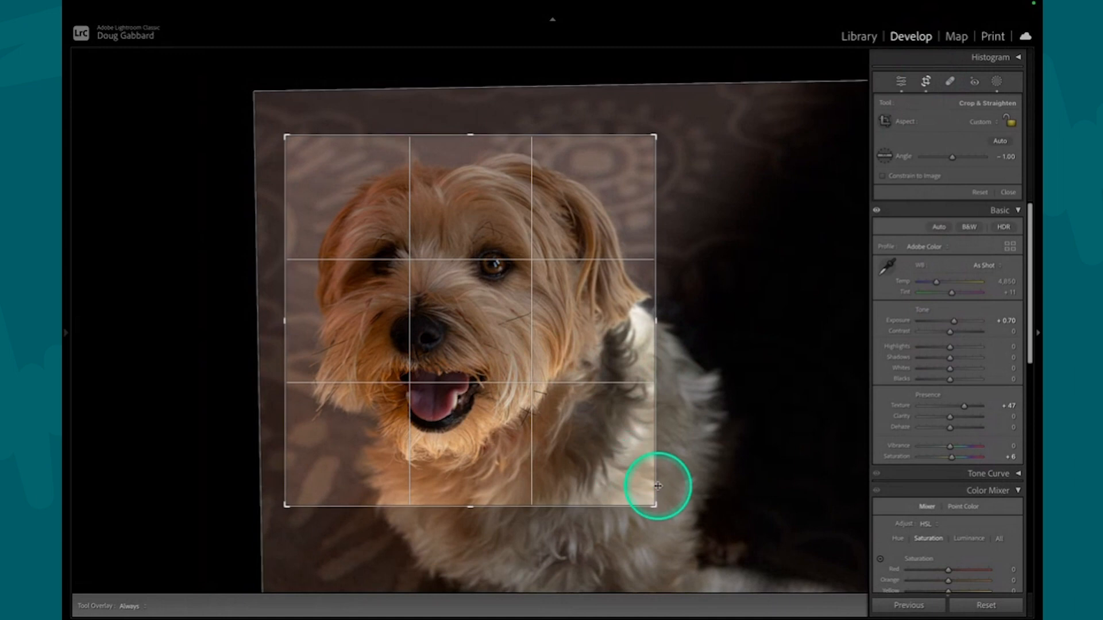
pyautogui.moveTo(655, 507); pyautogui.dragTo(646, 500)
pyautogui.moveTo(545, 434); pyautogui.dragTo(531, 429)
pyautogui.moveTo(295, 500); pyautogui.dragTo(291, 502)
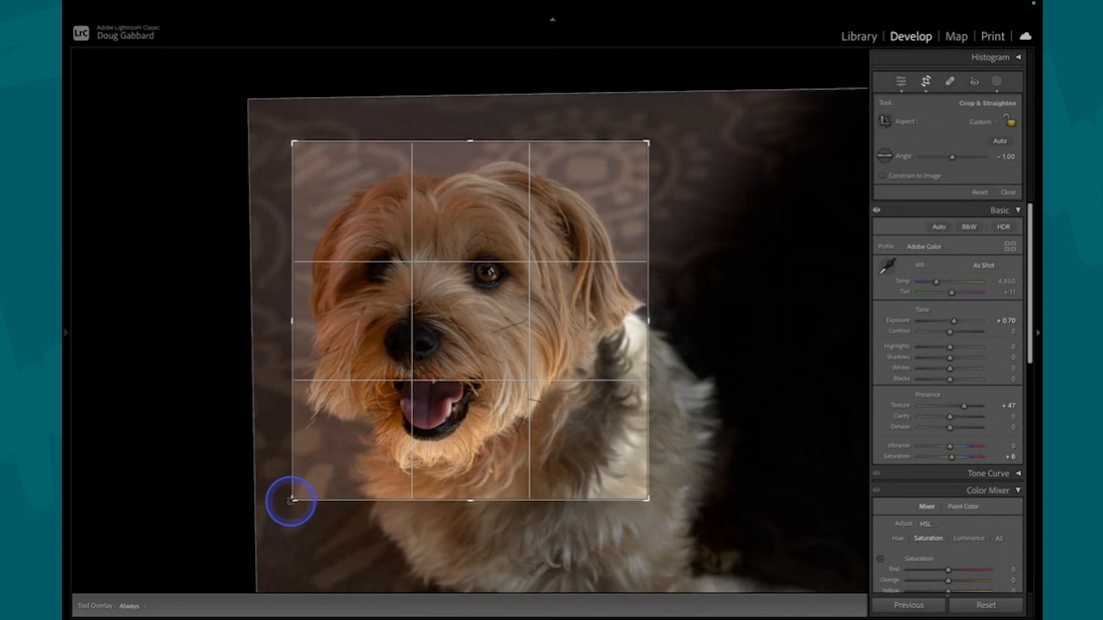
pyautogui.click(927, 85)
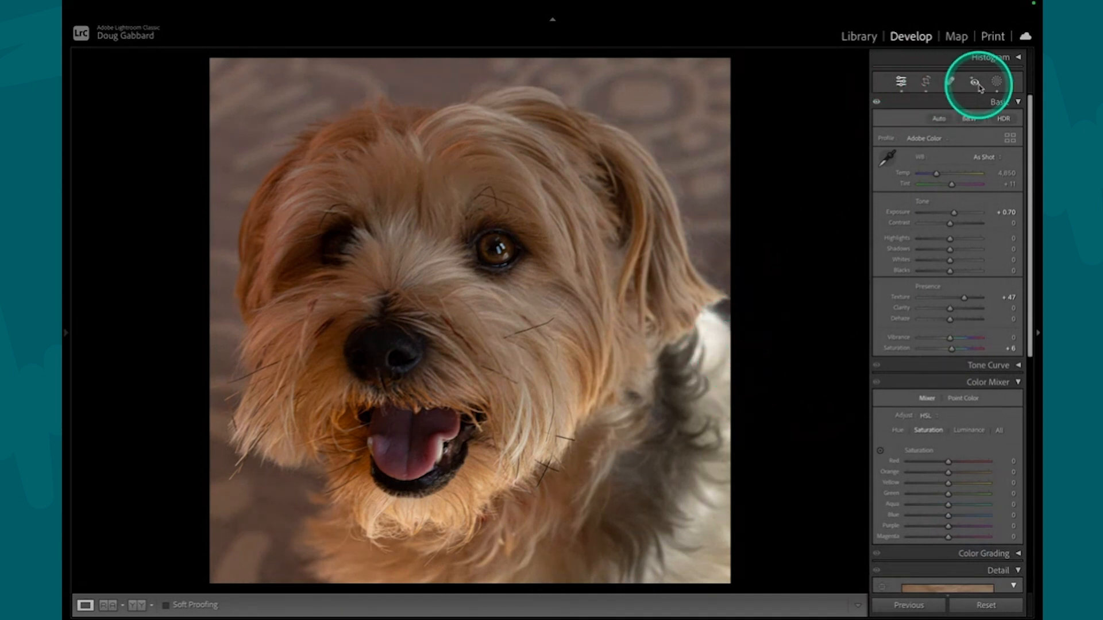
# Shift Mask 1's linear gradient inward over the dog's bright shoulder fur, make it slightly steeper, and leave masking
pyautogui.click(999, 84)
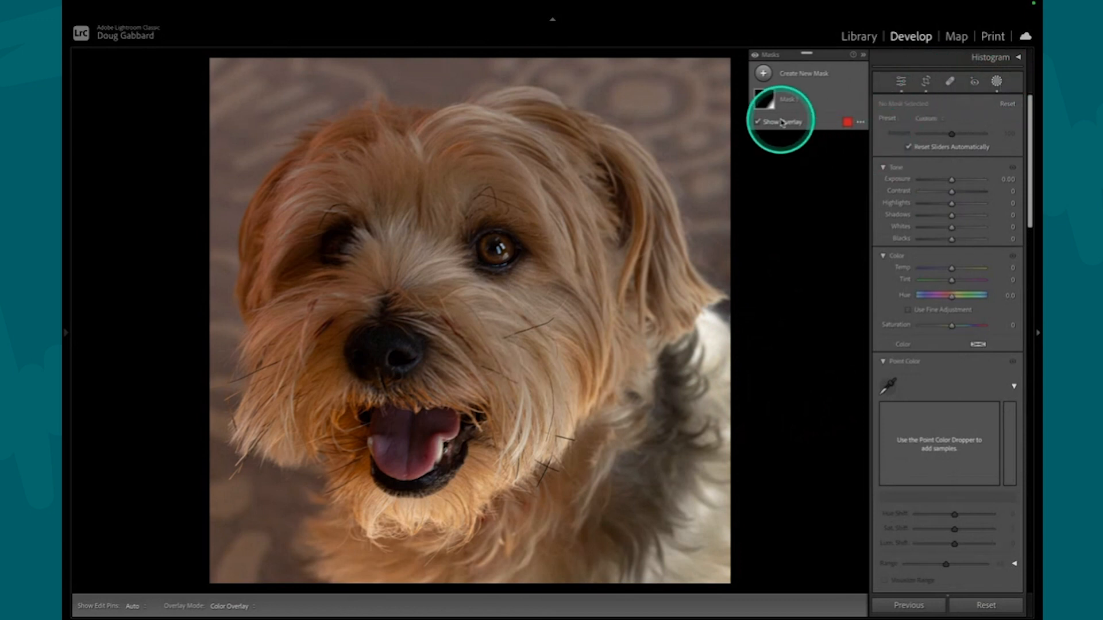
pyautogui.click(770, 103)
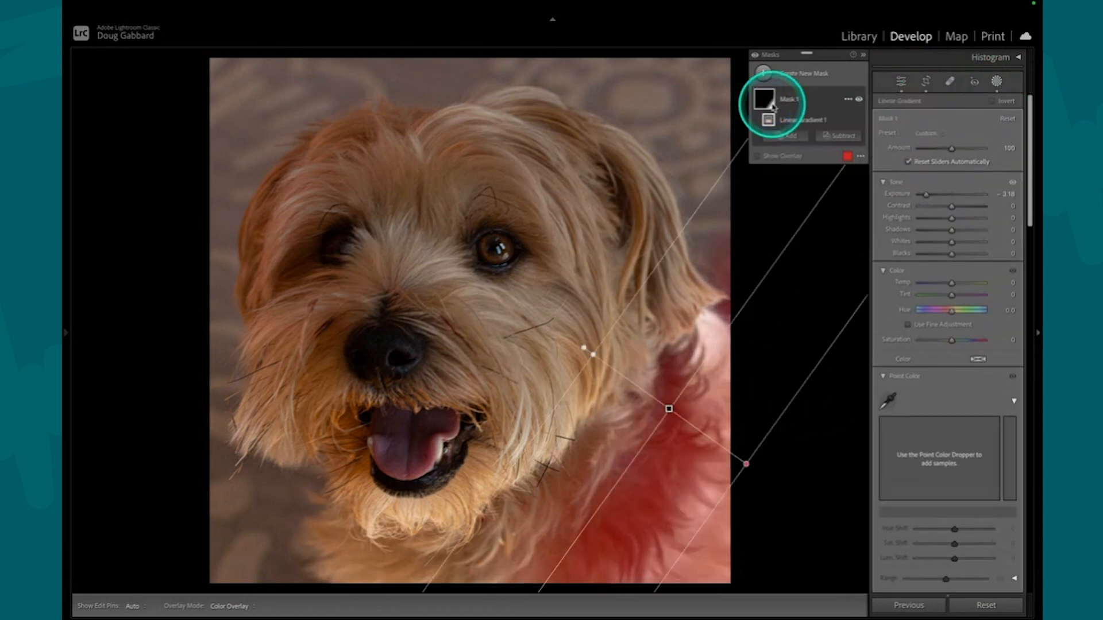
pyautogui.click(668, 409)
pyautogui.moveTo(667, 409); pyautogui.dragTo(653, 406)
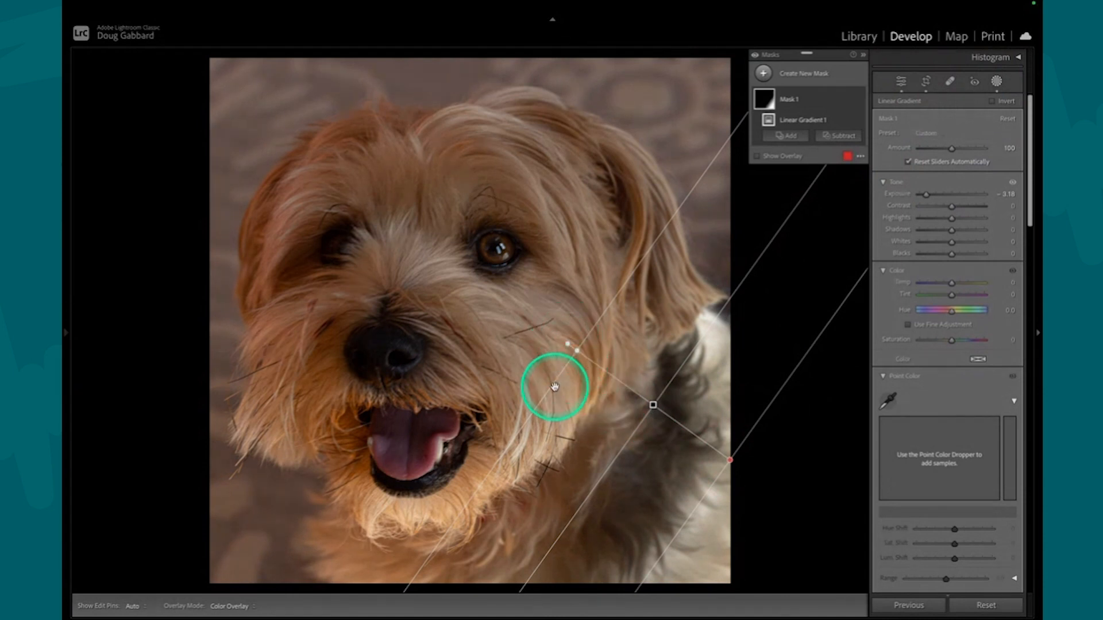
pyautogui.moveTo(653, 405); pyautogui.dragTo(651, 413)
pyautogui.moveTo(650, 412); pyautogui.dragTo(552, 357)
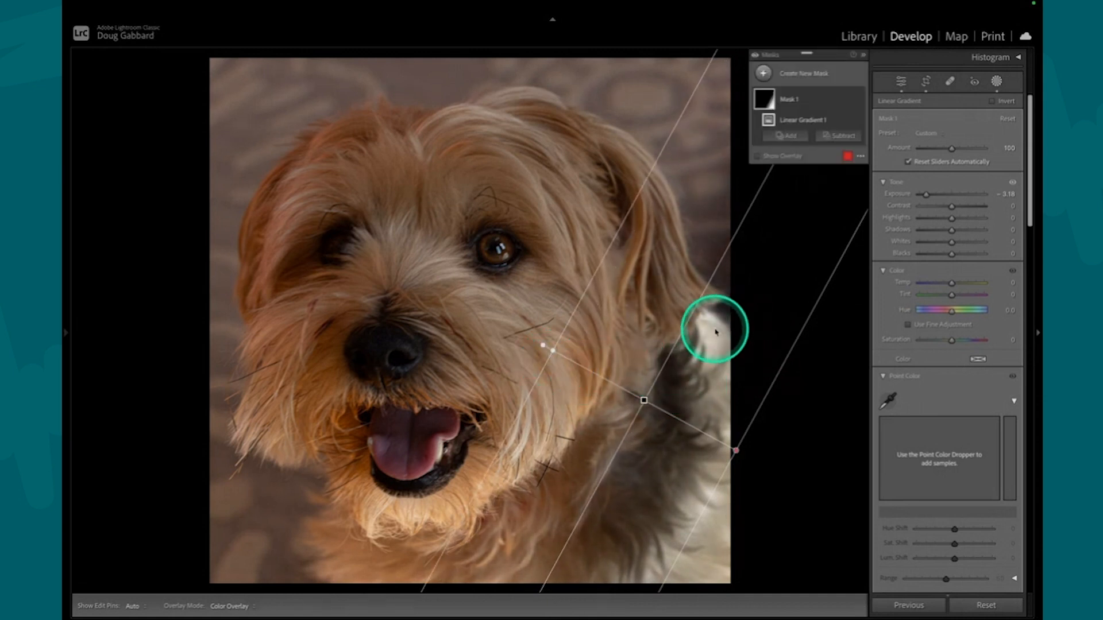
pyautogui.click(997, 82)
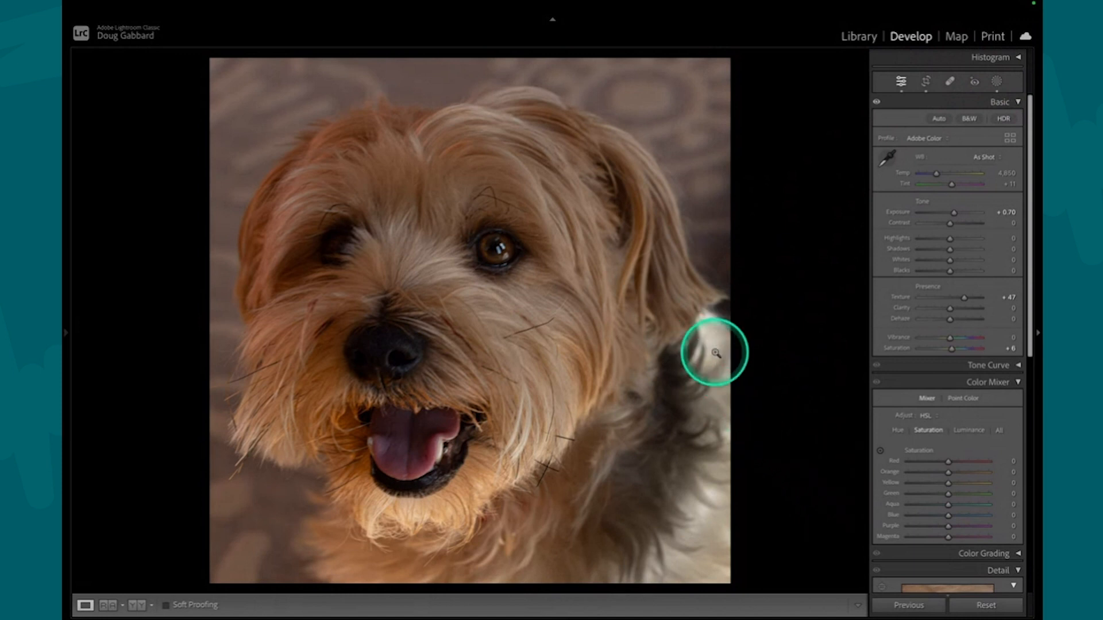
# Create a new brush mask at size 22 and paint over the bright fur from behind the ear down to the photo's lower edge
pyautogui.click(996, 84)
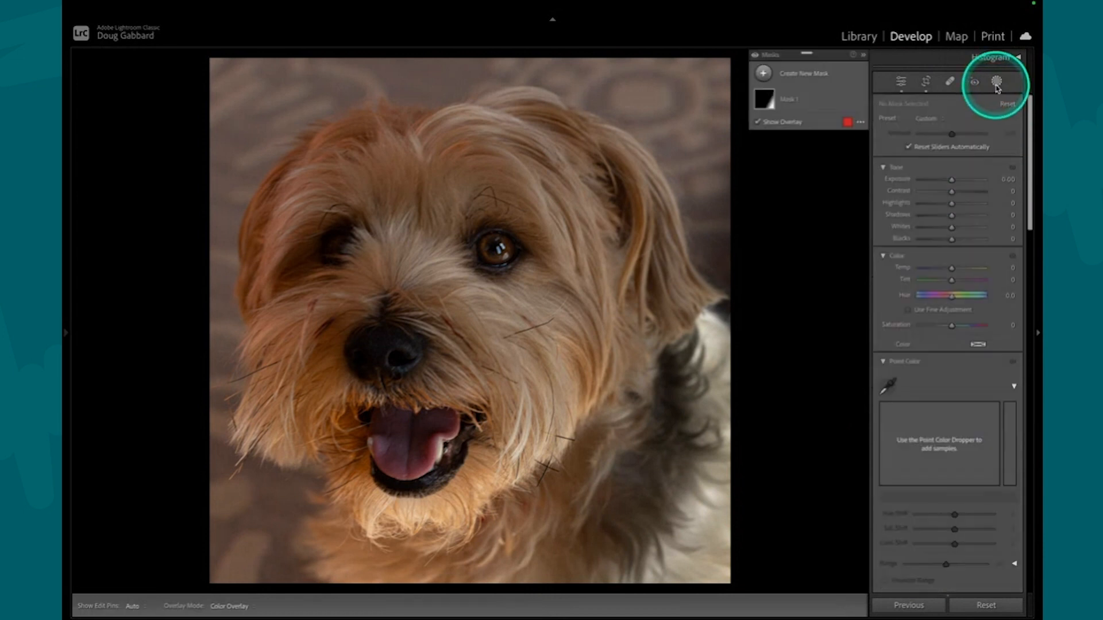
pyautogui.click(763, 75)
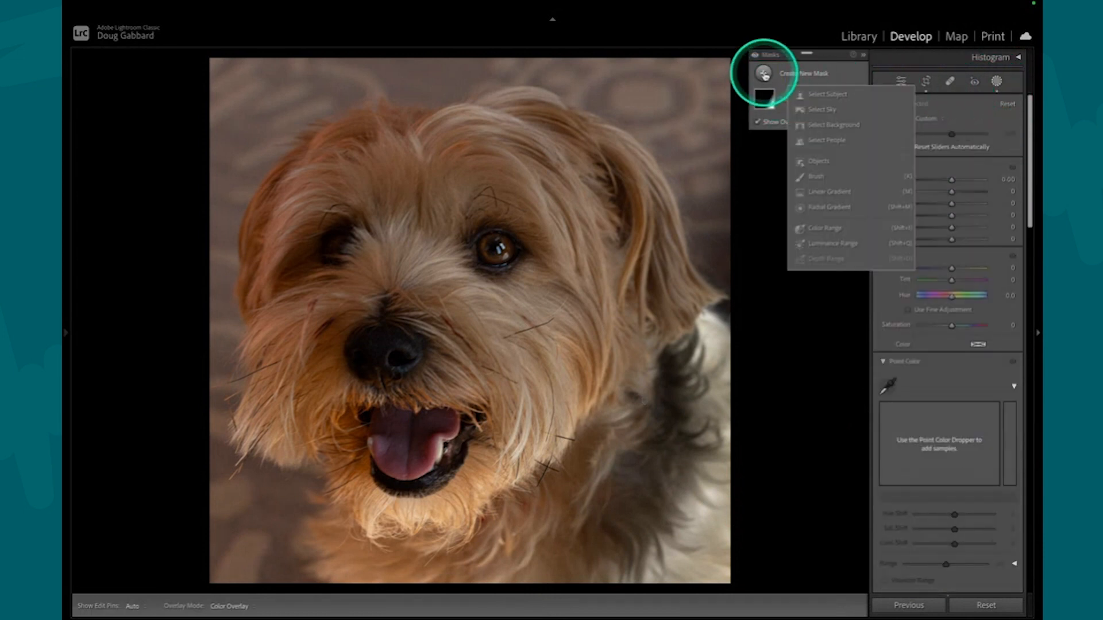
pyautogui.click(816, 178)
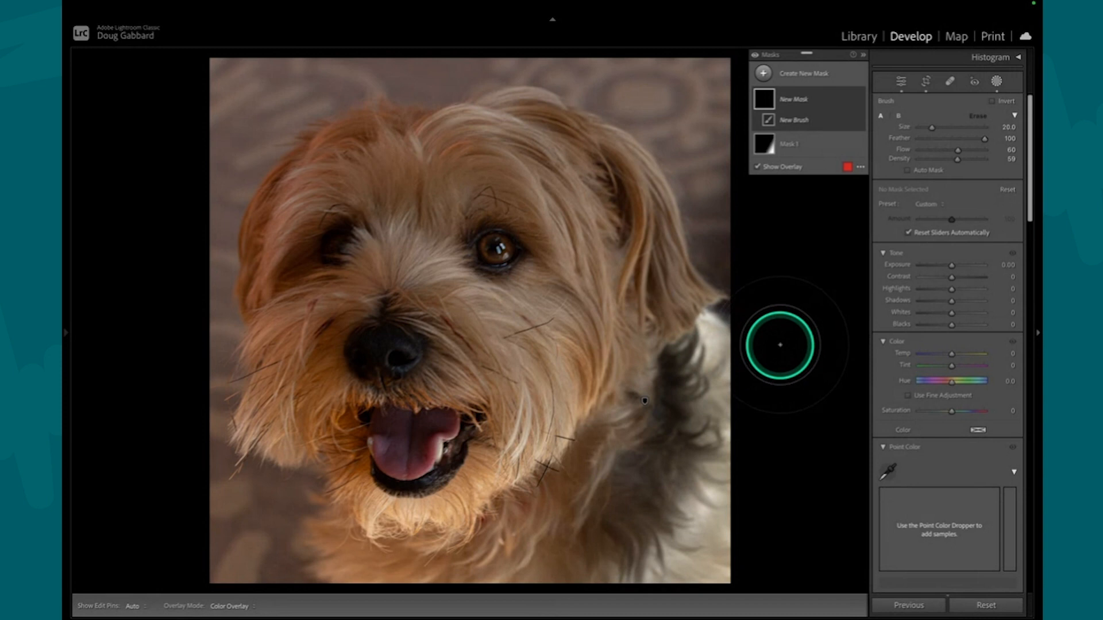
pyautogui.moveTo(730, 333)
pyautogui.mouseDown()
pyautogui.moveTo(714, 340)
pyautogui.moveTo(712, 406)
pyautogui.moveTo(721, 322)
pyautogui.moveTo(713, 363)
pyautogui.mouseUp()
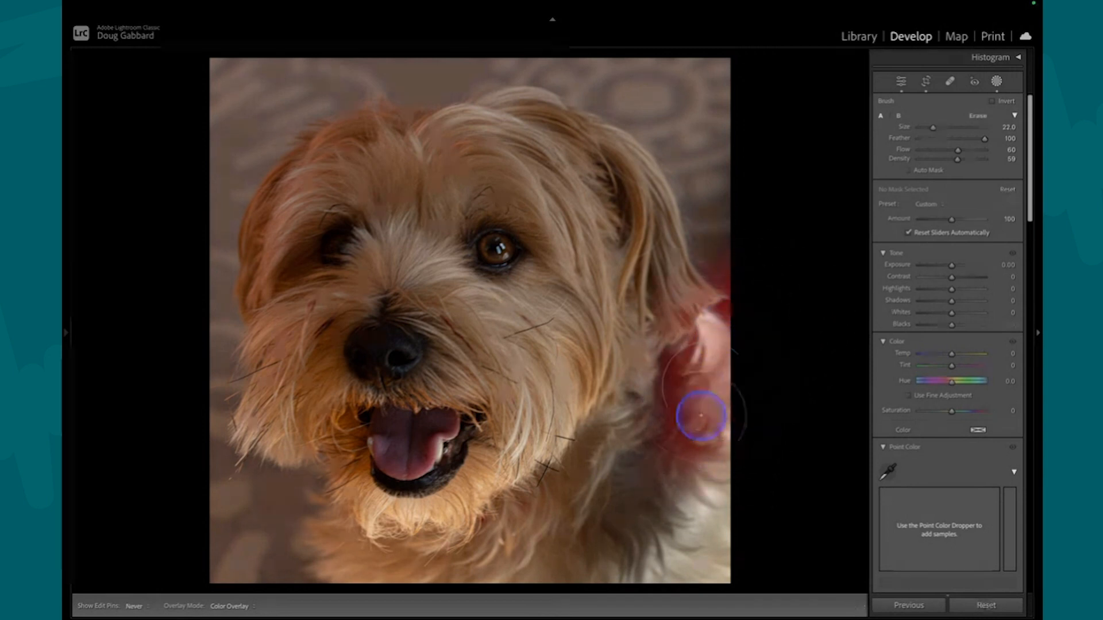
pyautogui.moveTo(643, 572)
pyautogui.mouseDown()
pyautogui.moveTo(719, 529)
pyautogui.moveTo(681, 566)
pyautogui.moveTo(739, 435)
pyautogui.moveTo(669, 540)
pyautogui.moveTo(756, 424)
pyautogui.moveTo(712, 510)
pyautogui.moveTo(638, 573)
pyautogui.moveTo(746, 450)
pyautogui.moveTo(719, 485)
pyautogui.moveTo(740, 315)
pyautogui.moveTo(680, 536)
pyautogui.mouseUp()
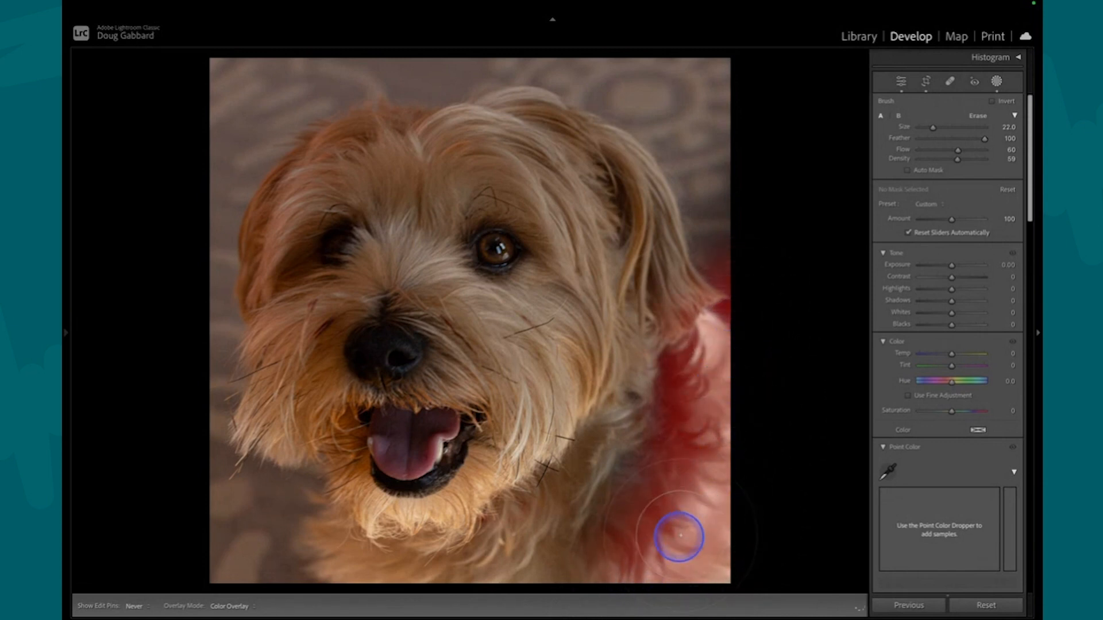
pyautogui.moveTo(696, 581); pyautogui.dragTo(718, 357)
pyautogui.moveTo(722, 319); pyautogui.dragTo(712, 390)
pyautogui.moveTo(671, 602)
pyautogui.mouseDown()
pyautogui.moveTo(718, 512)
pyautogui.moveTo(776, 481)
pyautogui.mouseUp()
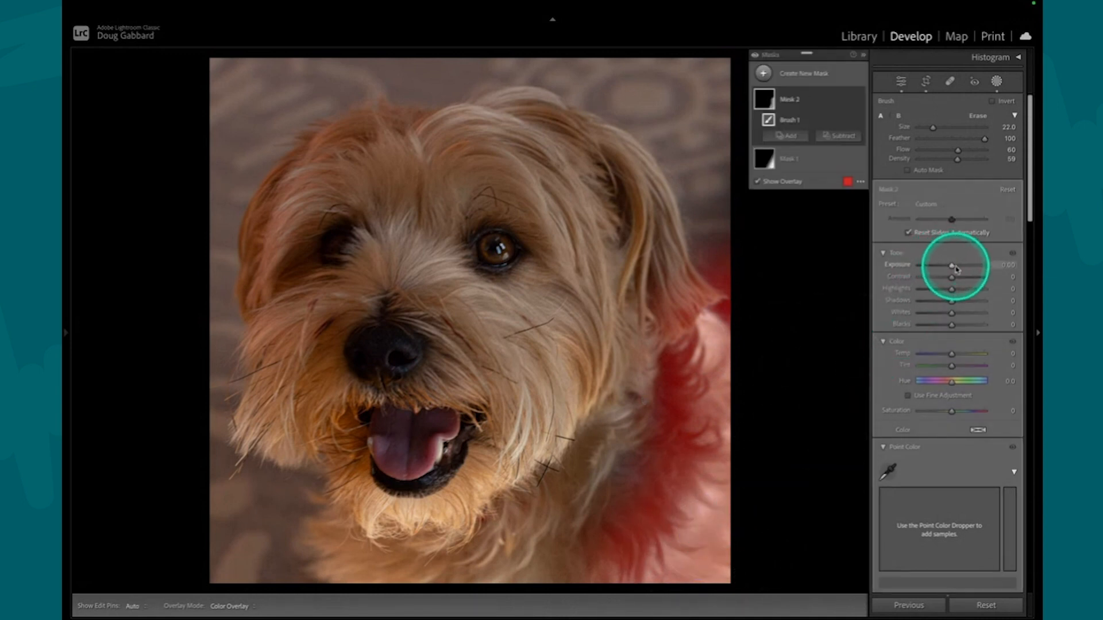
# Set the brush mask's exposure to -1.44 and leave masking
pyautogui.moveTo(952, 268); pyautogui.dragTo(934, 280)
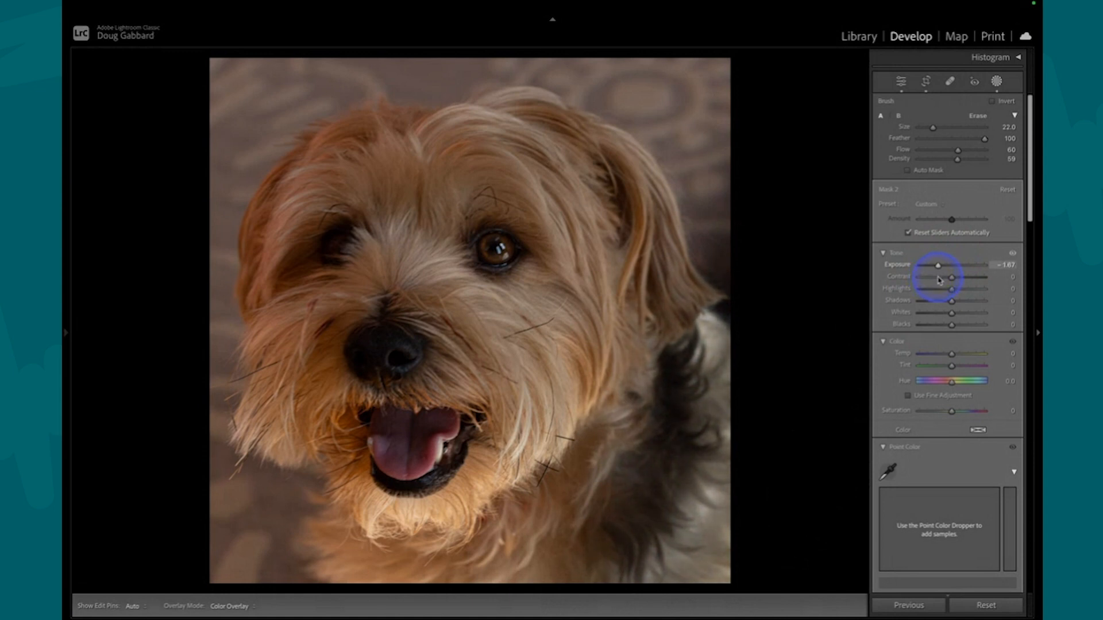
pyautogui.moveTo(940, 280); pyautogui.dragTo(938, 276)
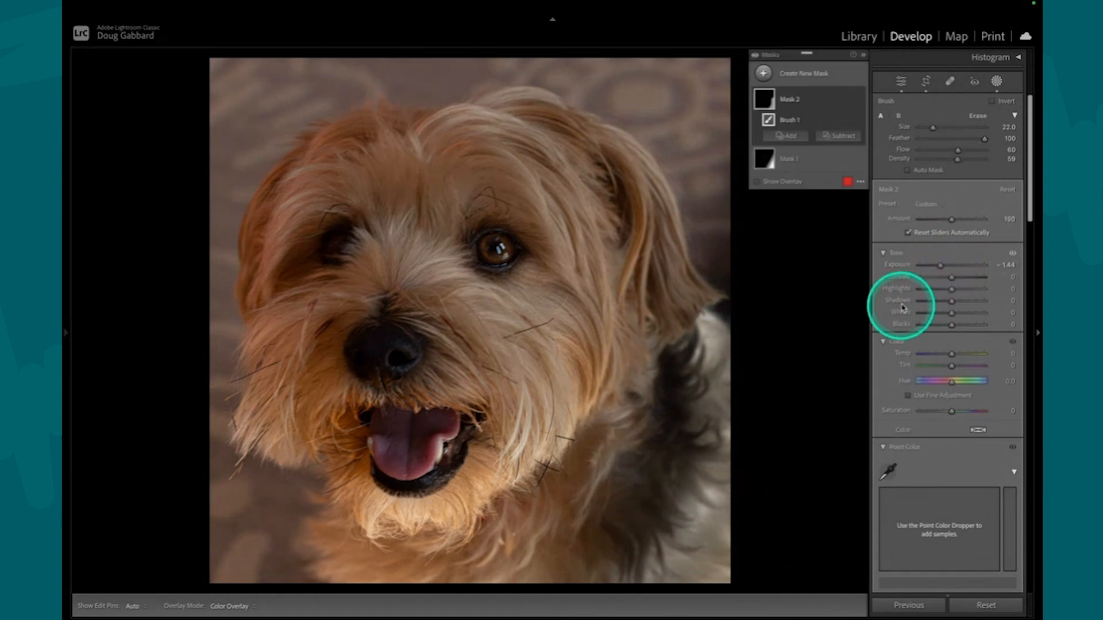
pyautogui.click(997, 84)
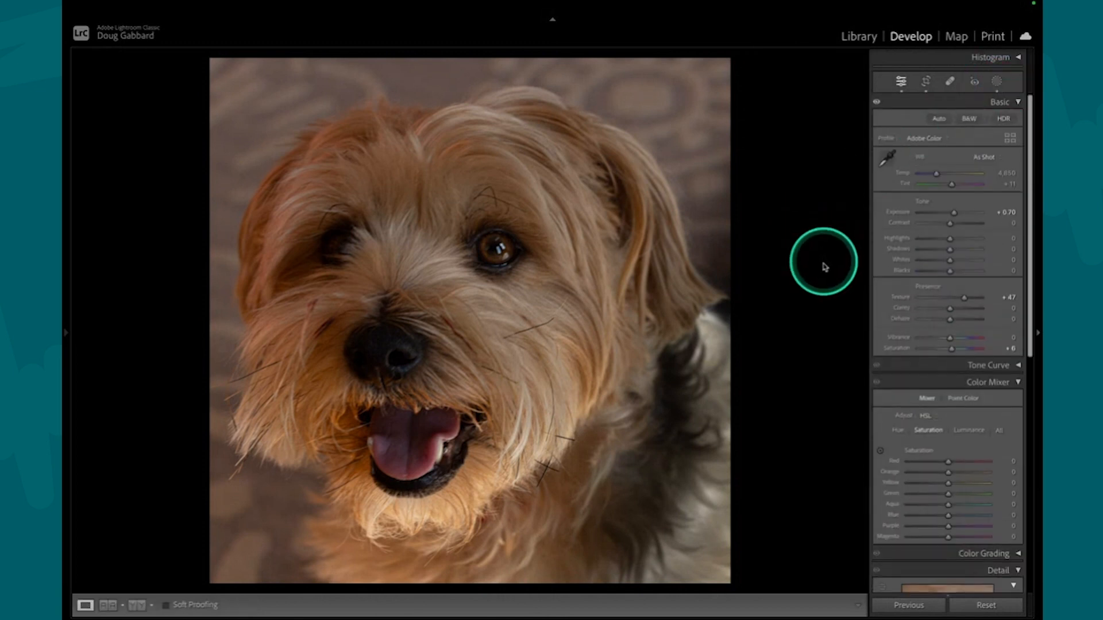